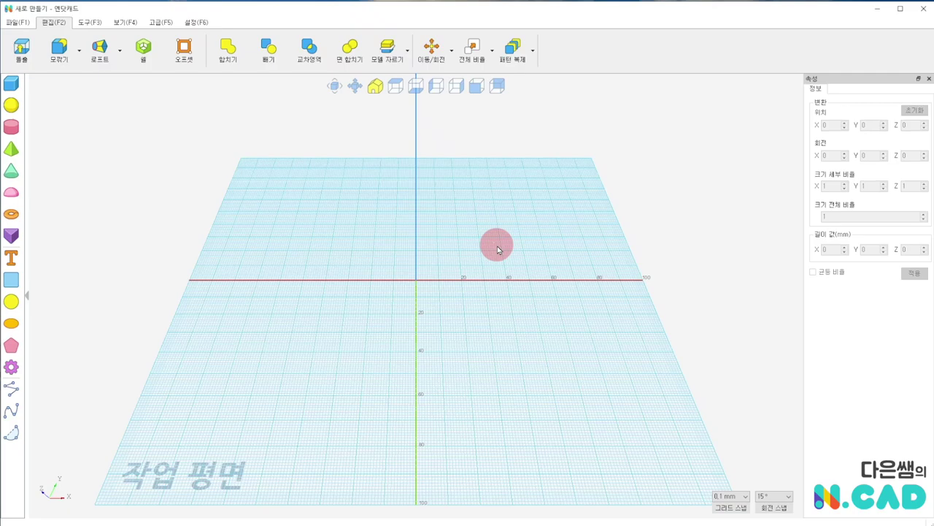
# Place a 20 mm cube on the left and a 20 mm cylinder to its right
pyautogui.click(11, 83)
pyautogui.click(327, 239)
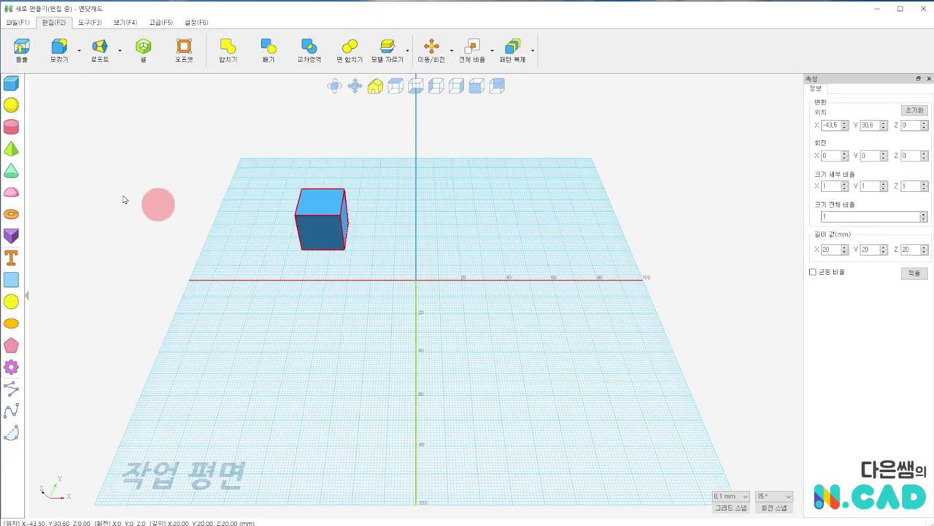
pyautogui.click(10, 126)
pyautogui.click(534, 242)
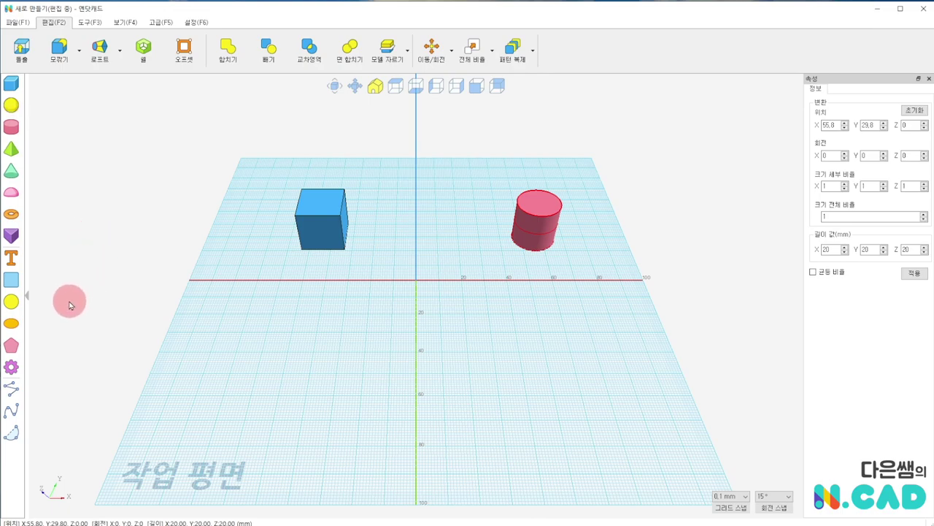
# Add a flat 20 mm square, a circle and a 40×20 ellipse, and set up a radius-50 octagon
pyautogui.click(12, 281)
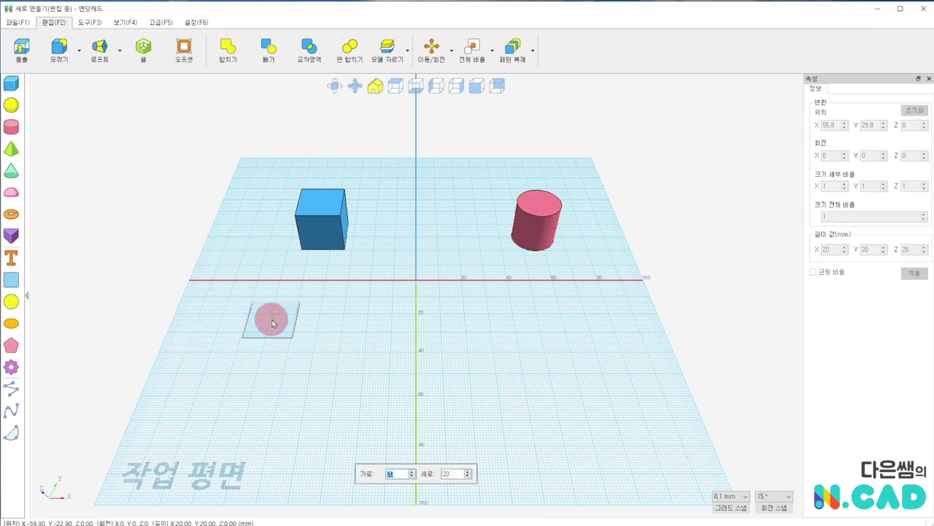
pyautogui.click(272, 323)
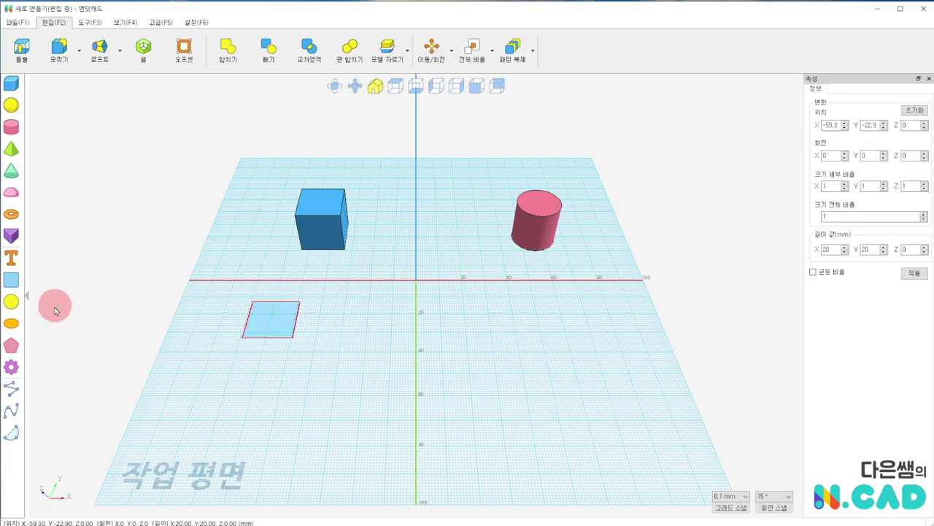
pyautogui.click(11, 301)
pyautogui.click(476, 319)
pyautogui.click(11, 323)
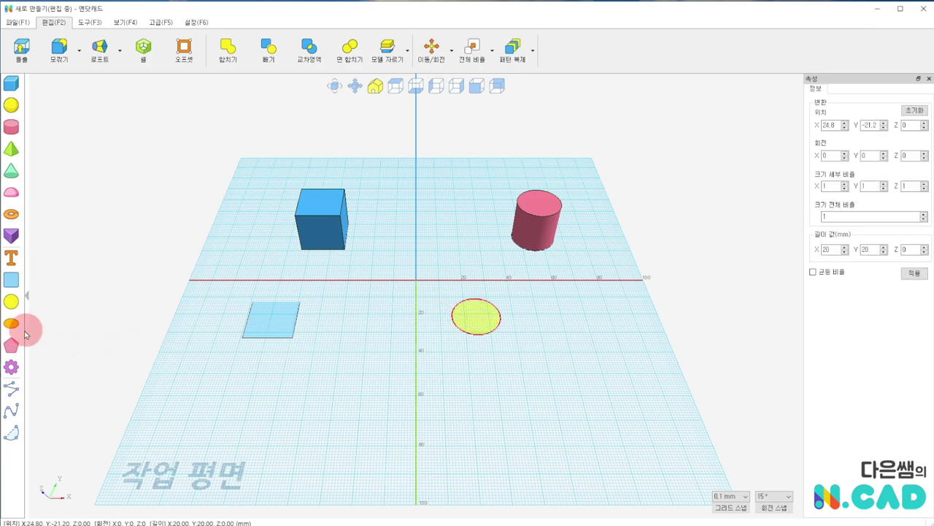
pyautogui.click(481, 376)
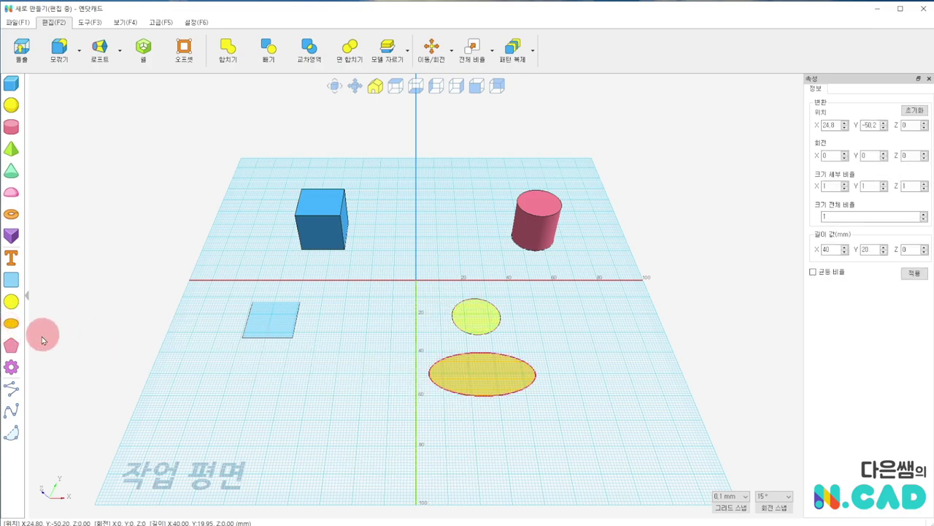
pyautogui.click(11, 346)
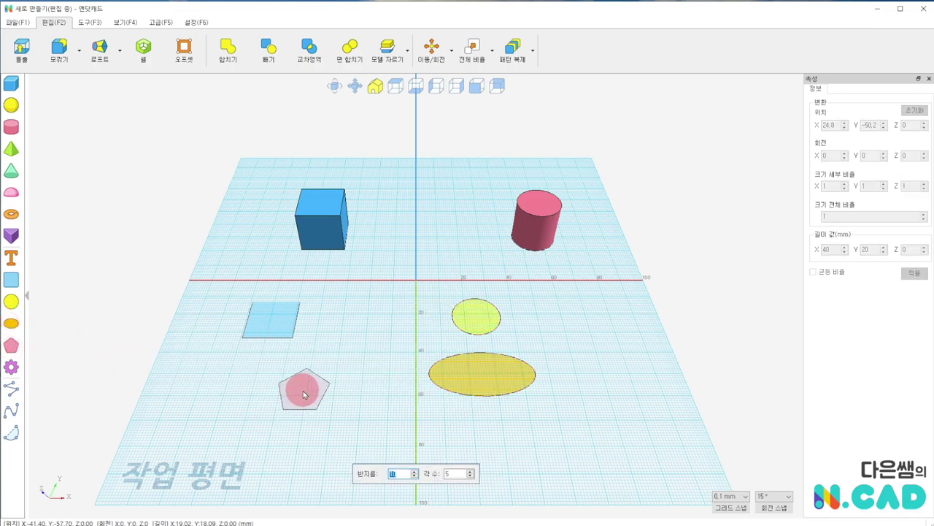
pyautogui.write('5')
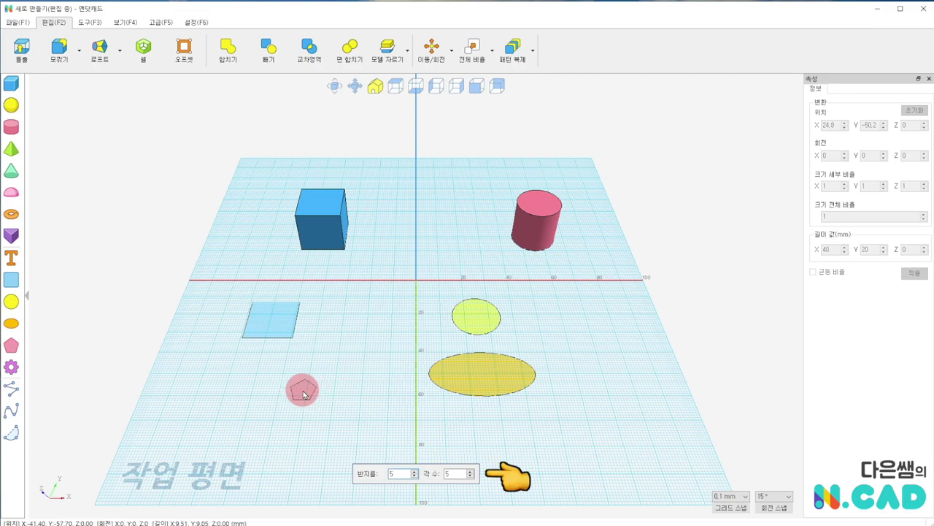
pyautogui.write('0')
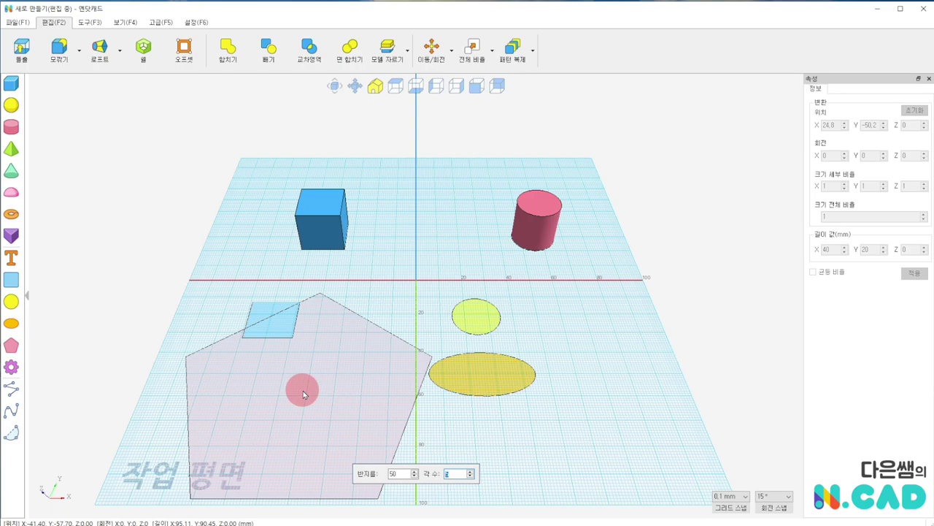
pyautogui.write('8')
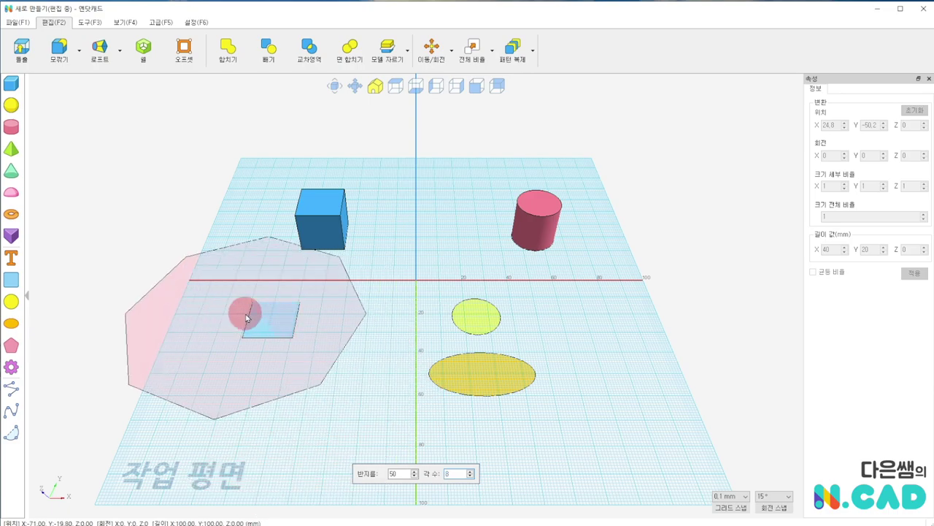
# Place the radius-50 octagon, then move the cube and cylinder side by side at the back-left
pyautogui.click(593, 327)
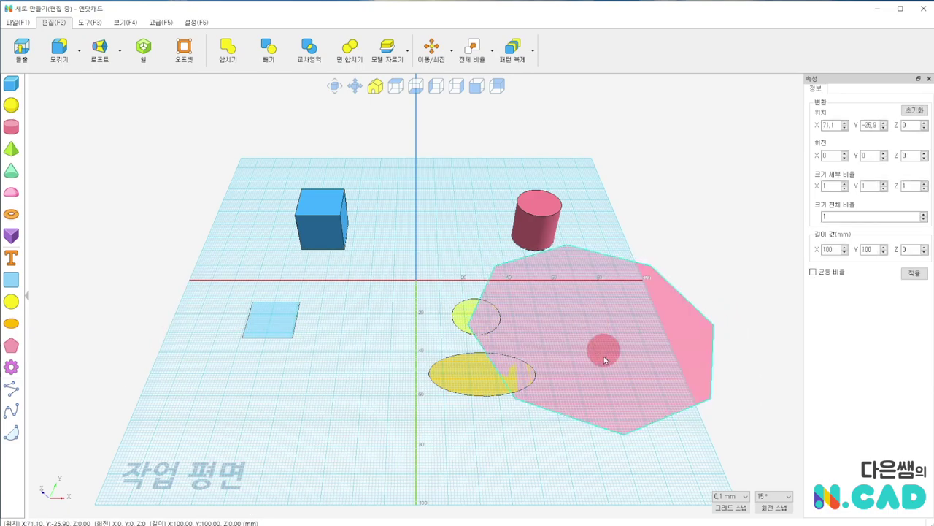
pyautogui.moveTo(440, 435)
pyautogui.mouseDown(button='right')
pyautogui.moveTo(427, 338)
pyautogui.moveTo(423, 361)
pyautogui.mouseUp(button='right')
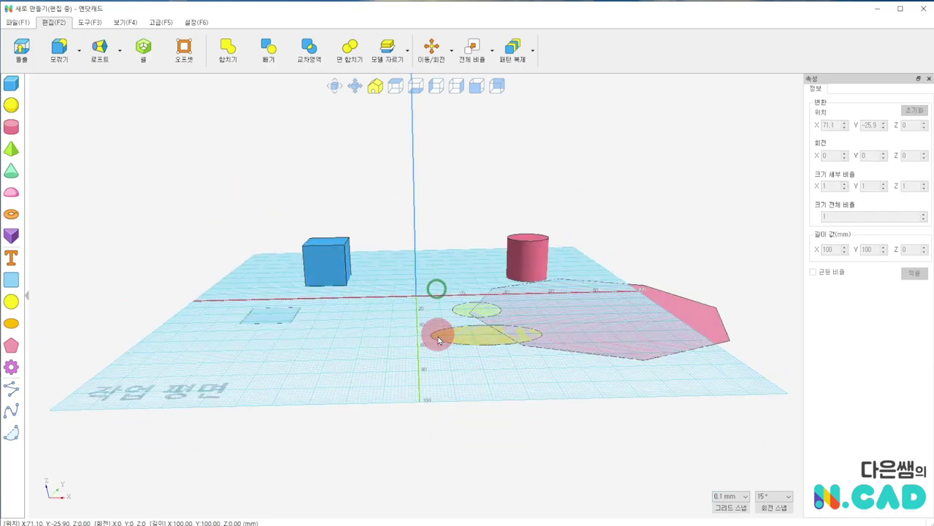
pyautogui.moveTo(319, 252); pyautogui.dragTo(270, 240)
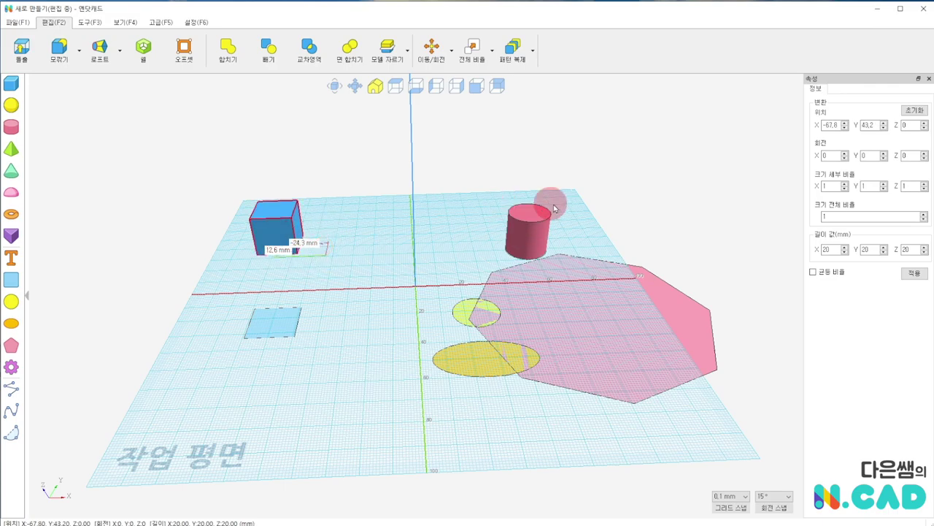
pyautogui.moveTo(533, 229); pyautogui.dragTo(325, 230)
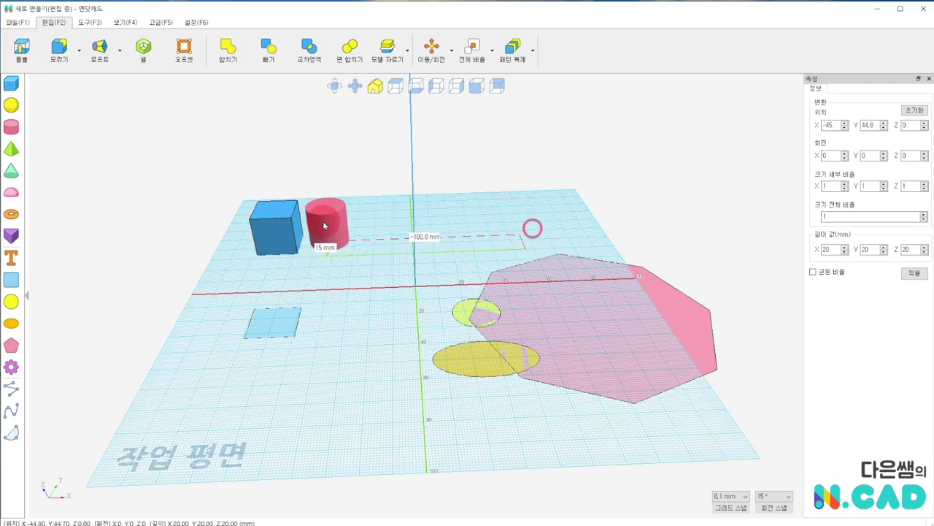
pyautogui.moveTo(379, 366); pyautogui.dragTo(385, 300, button='right')
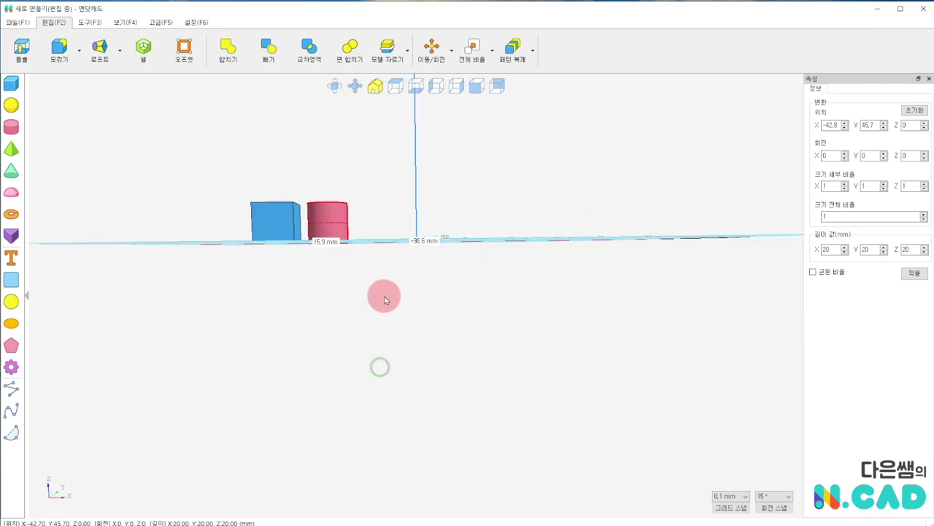
# Deselect the cylinder and select the flat square
pyautogui.moveTo(465, 197); pyautogui.dragTo(462, 311, button='right')
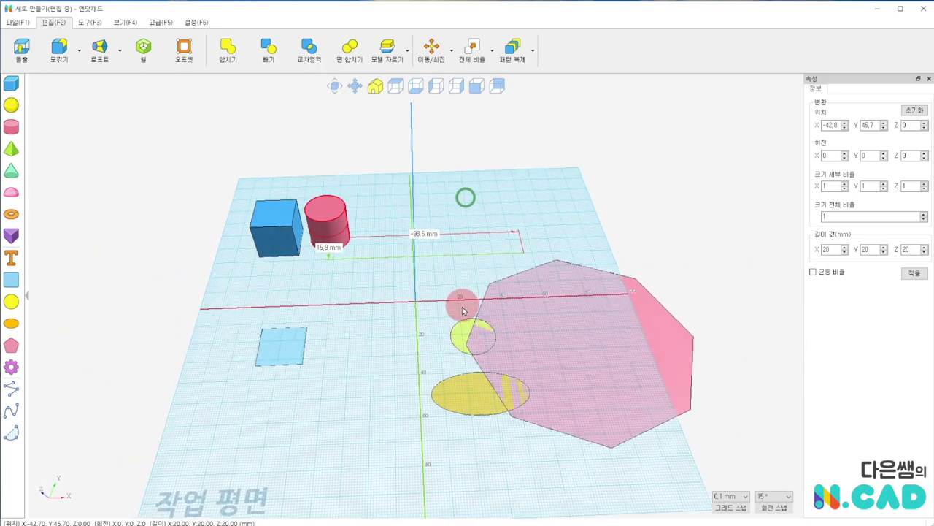
pyautogui.click(246, 361)
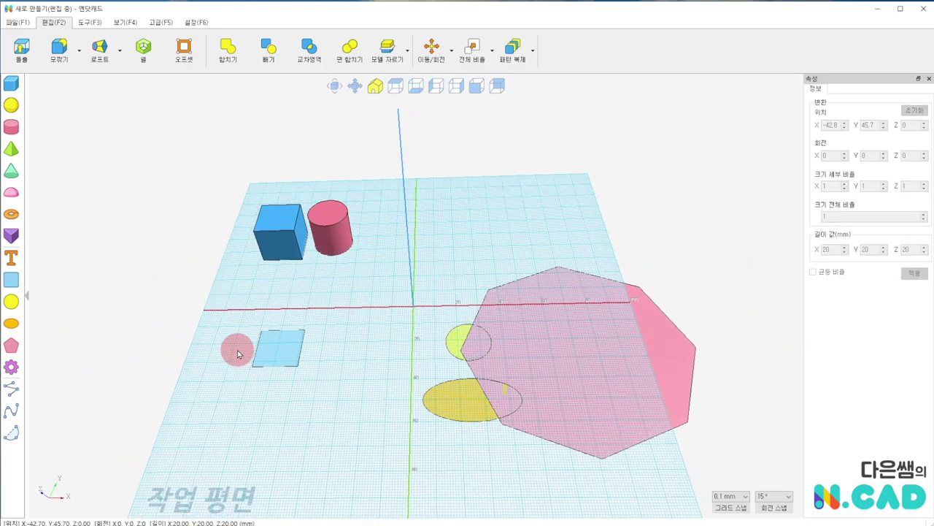
pyautogui.moveTo(237, 354); pyautogui.dragTo(277, 356)
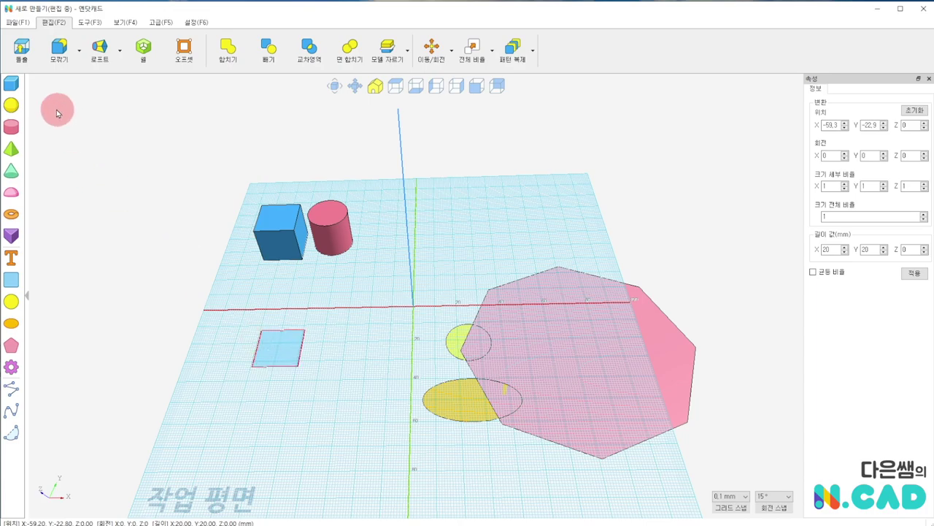
# Extrude the flat square 52.5 mm into a tall box, then slide the small circle left
pyautogui.click(22, 53)
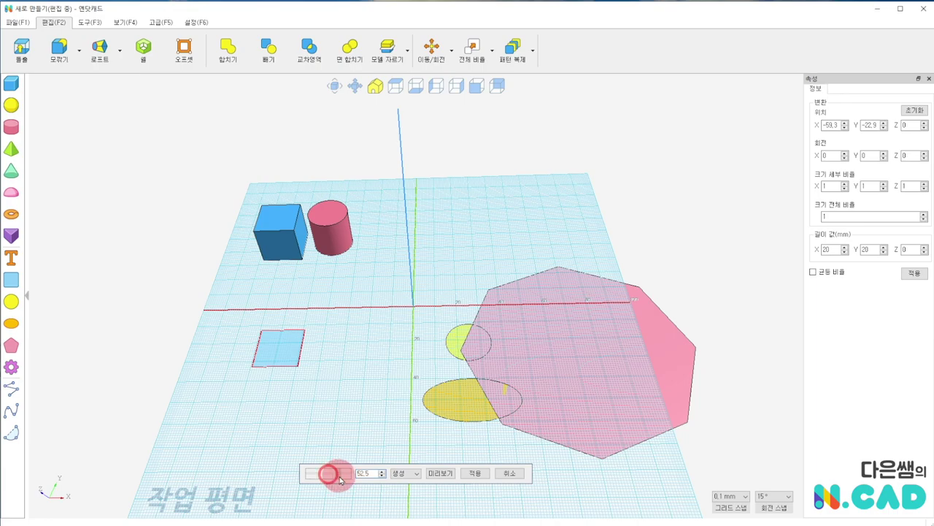
pyautogui.click(440, 473)
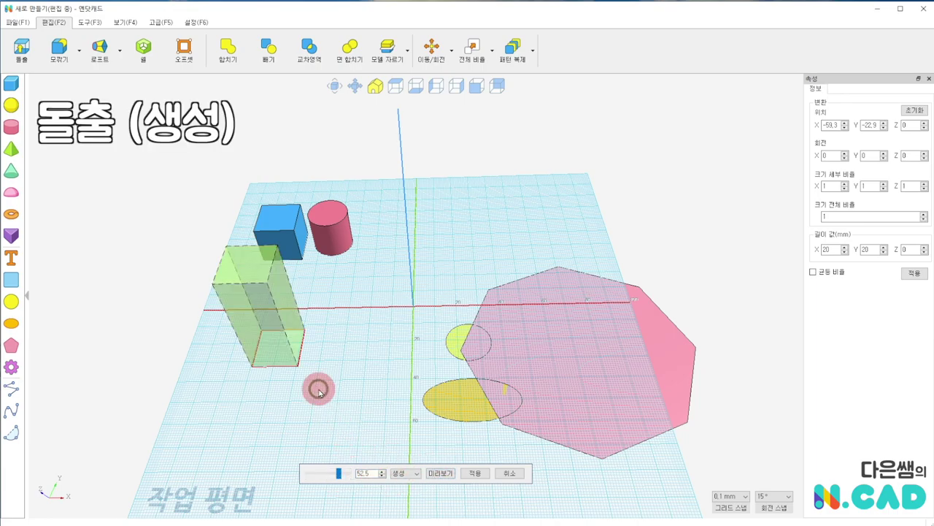
pyautogui.moveTo(318, 389); pyautogui.dragTo(325, 365, button='right')
pyautogui.moveTo(280, 404); pyautogui.dragTo(303, 394, button='right')
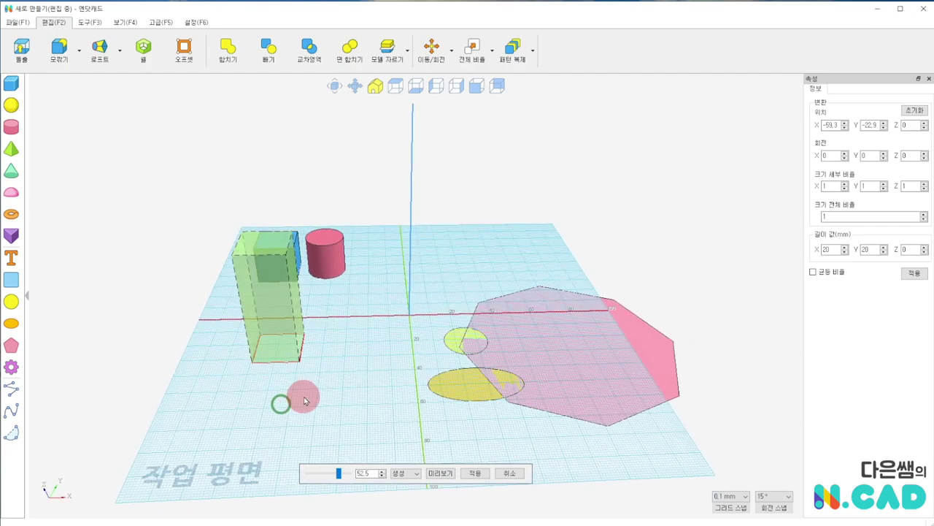
pyautogui.click(478, 475)
pyautogui.moveTo(160, 404); pyautogui.dragTo(209, 410, button='right')
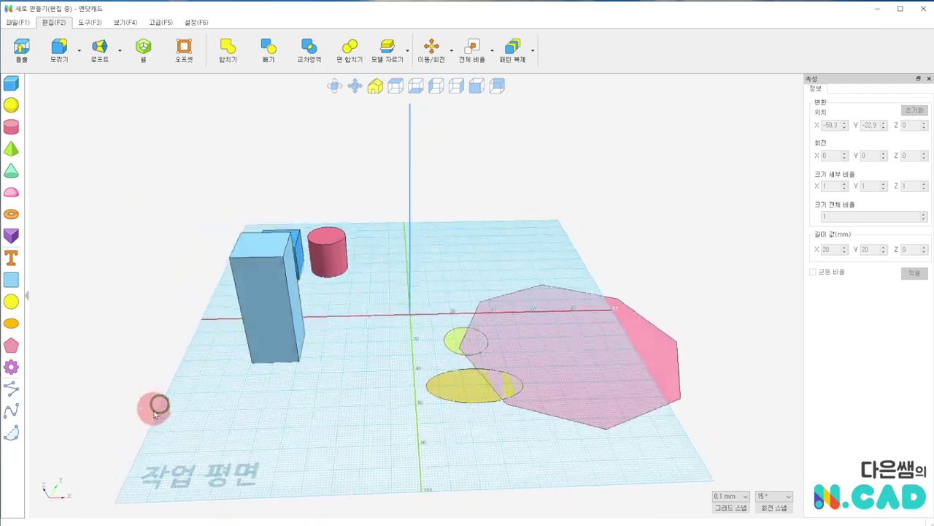
pyautogui.moveTo(457, 334); pyautogui.dragTo(358, 338)
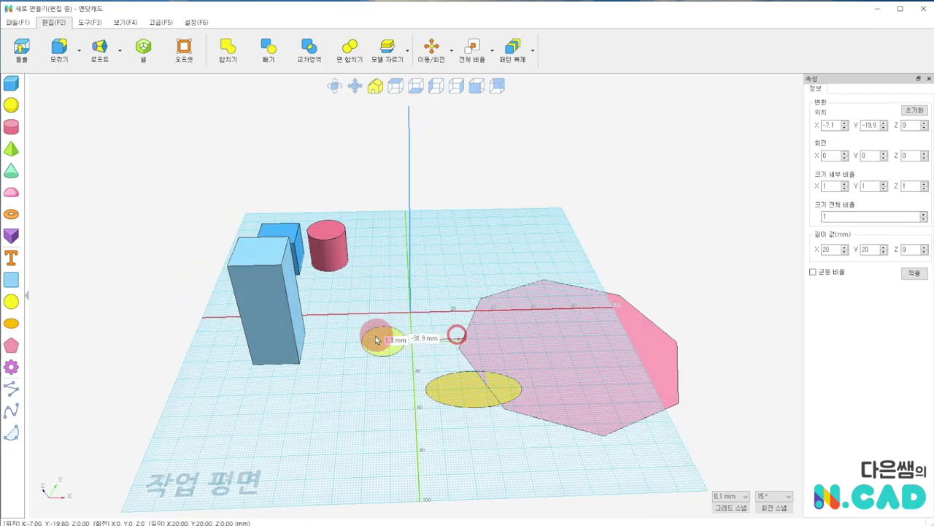
# Extrude the small flat circle to a 60 mm tall yellow cylinder
pyautogui.click(22, 50)
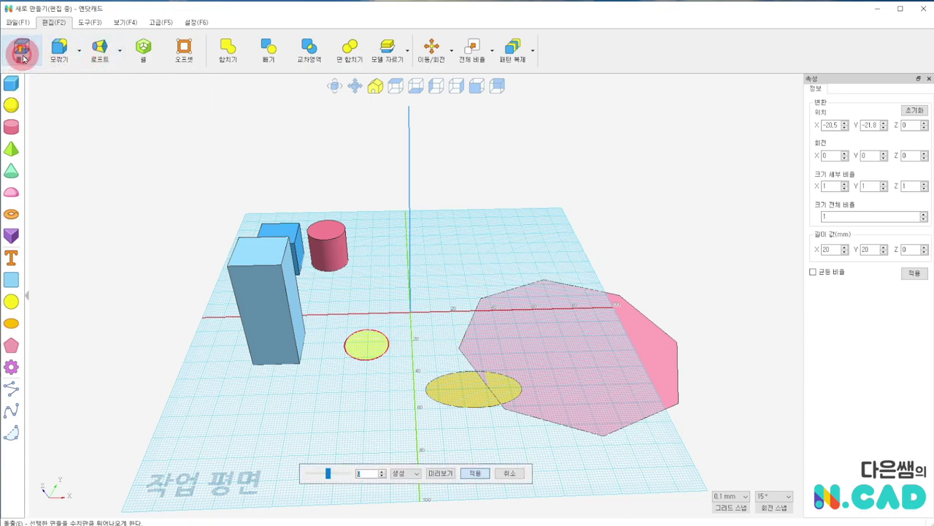
pyautogui.click(268, 286)
pyautogui.click(328, 473)
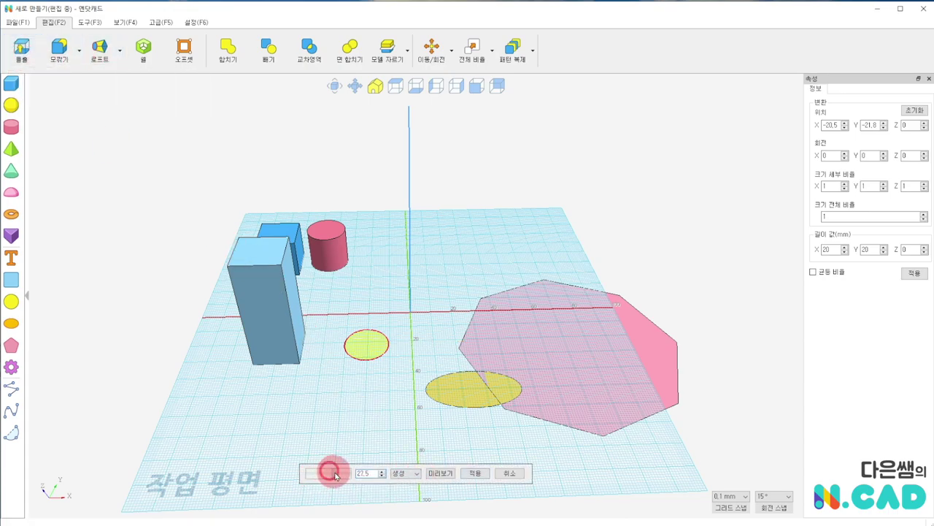
pyautogui.click(447, 474)
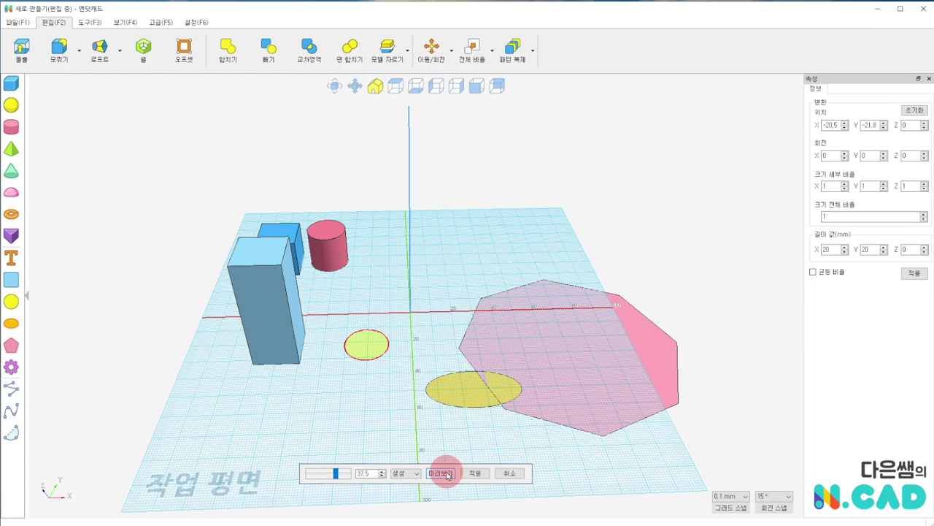
pyautogui.moveTo(394, 424)
pyautogui.mouseDown(button='right')
pyautogui.moveTo(461, 376)
pyautogui.moveTo(402, 386)
pyautogui.moveTo(367, 498)
pyautogui.mouseUp(button='right')
pyautogui.moveTo(371, 473); pyautogui.dragTo(353, 468)
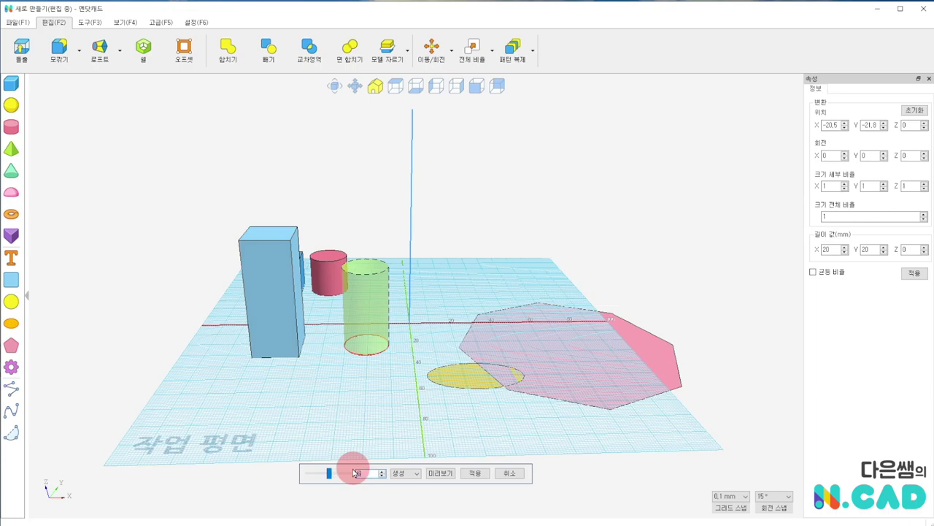
pyautogui.click(476, 473)
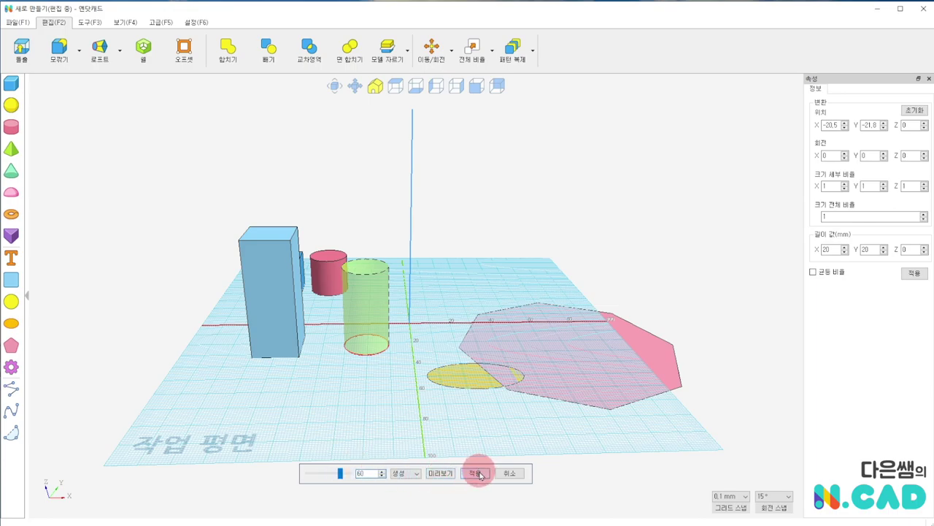
pyautogui.moveTo(380, 419)
pyautogui.mouseDown(button='right')
pyautogui.moveTo(307, 409)
pyautogui.moveTo(365, 444)
pyautogui.mouseUp(button='right')
# Move the tall blue box left, the yellow cylinder right, and the flat square in front of the box
pyautogui.click(261, 339)
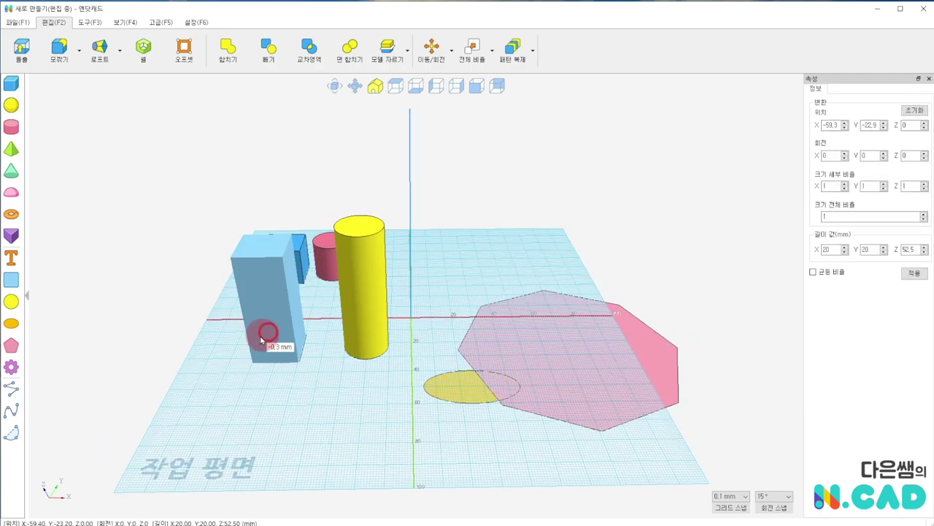
pyautogui.moveTo(261, 339); pyautogui.dragTo(281, 284)
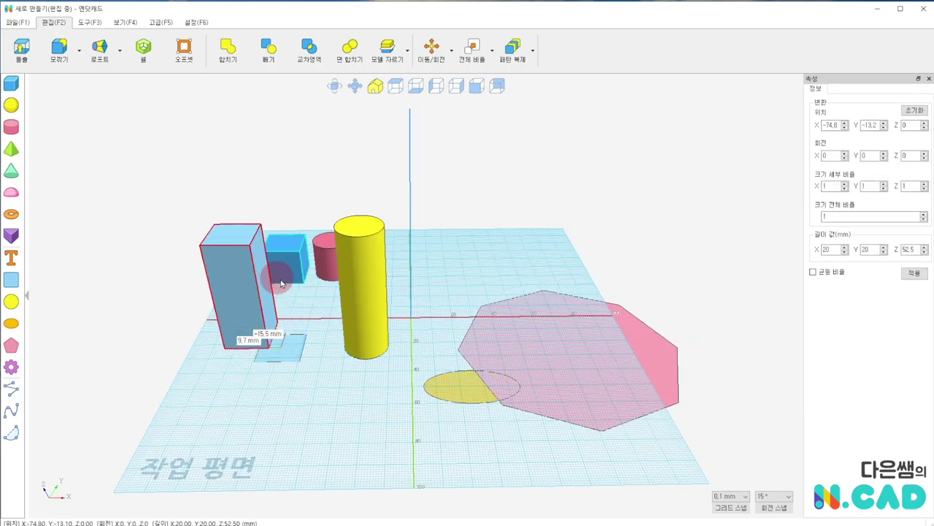
pyautogui.moveTo(358, 287); pyautogui.dragTo(385, 284)
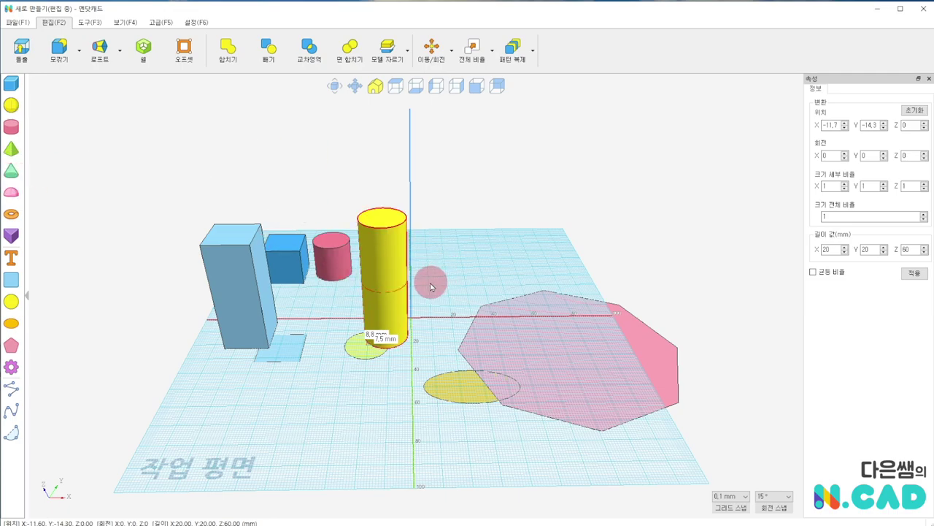
pyautogui.moveTo(288, 349)
pyautogui.mouseDown()
pyautogui.moveTo(290, 400)
pyautogui.moveTo(295, 356)
pyautogui.mouseUp()
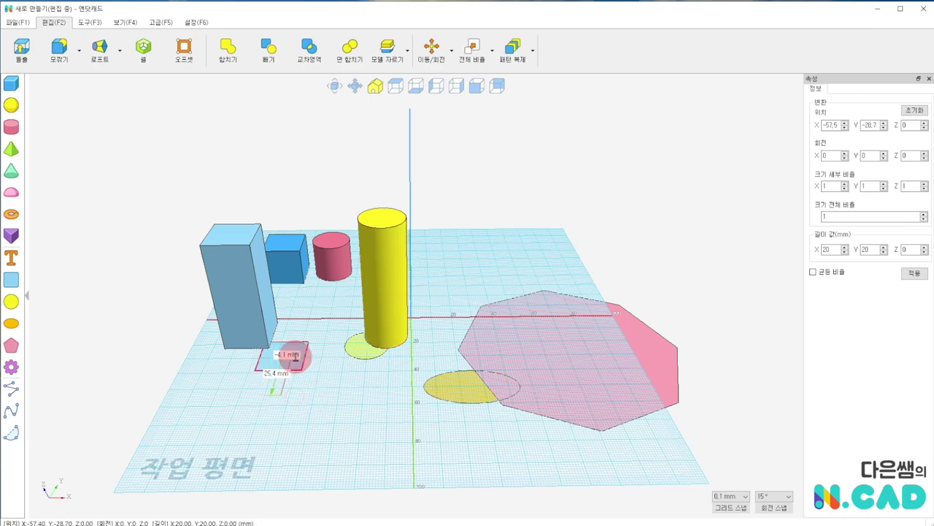
pyautogui.click(315, 316)
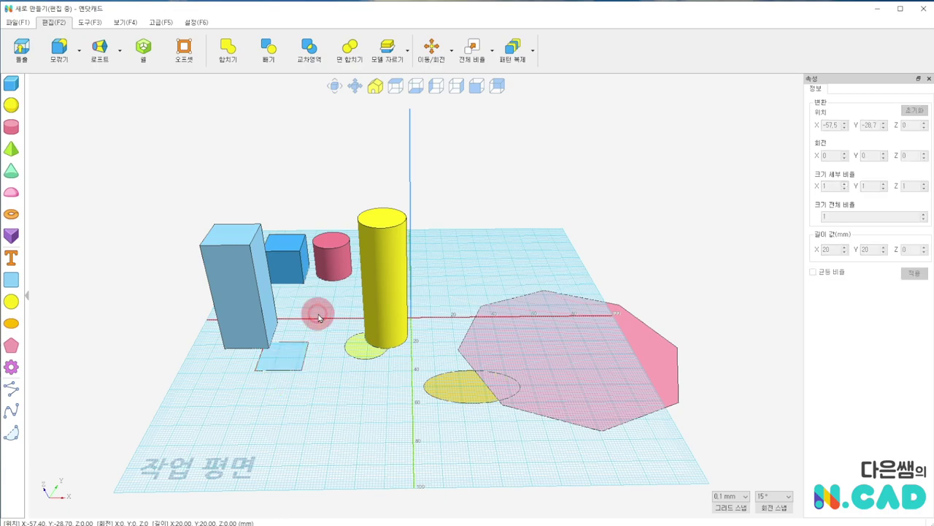
pyautogui.moveTo(313, 314)
pyautogui.mouseDown(button='right')
pyautogui.moveTo(319, 335)
pyautogui.moveTo(324, 328)
pyautogui.mouseUp(button='right')
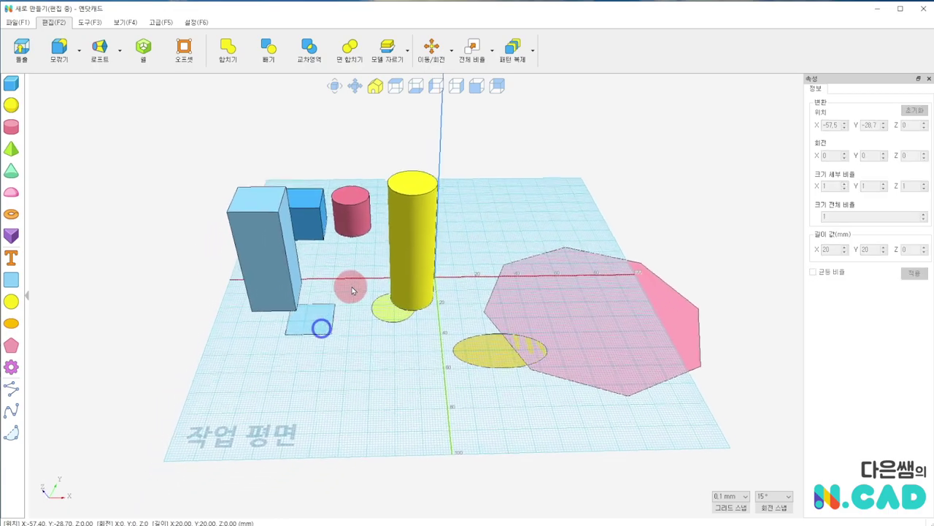
# Place a flat square near the front with circles over its upper-left and lower-right corners
pyautogui.click(11, 280)
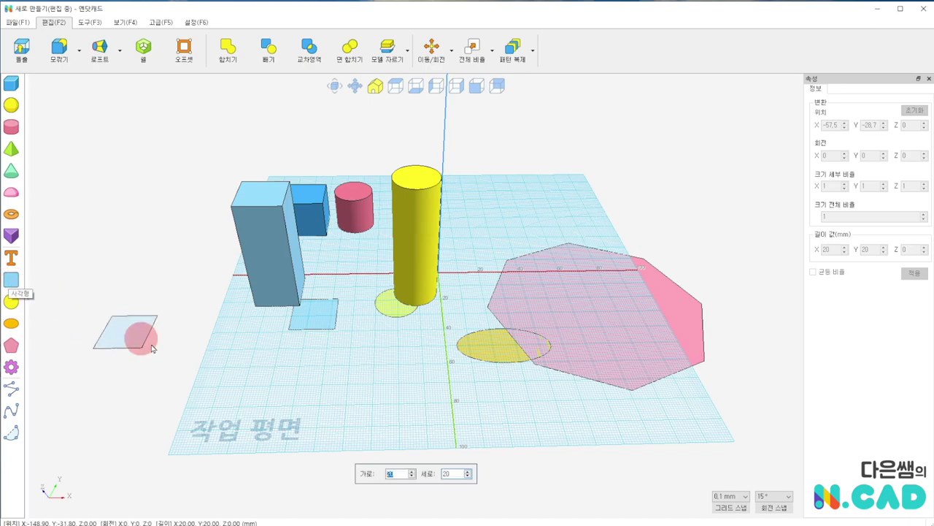
pyautogui.click(300, 396)
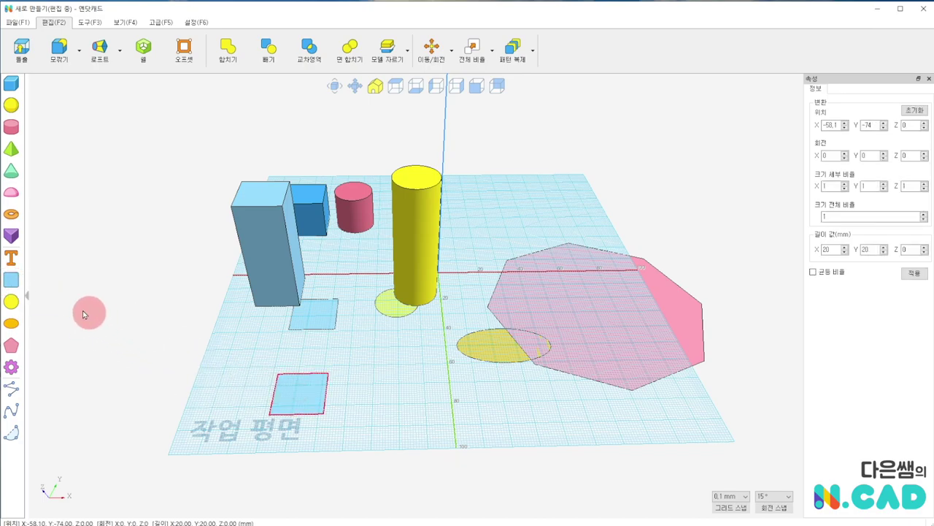
pyautogui.click(11, 302)
pyautogui.click(279, 378)
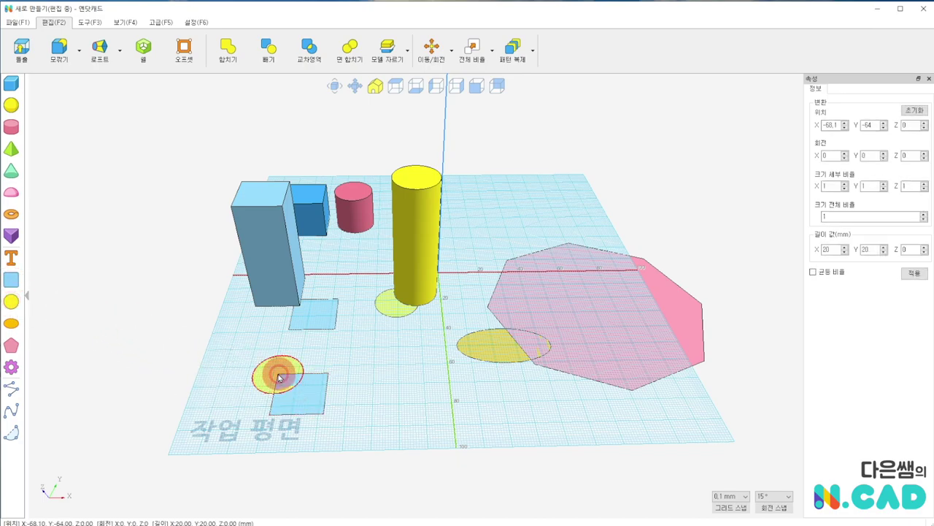
pyautogui.click(12, 301)
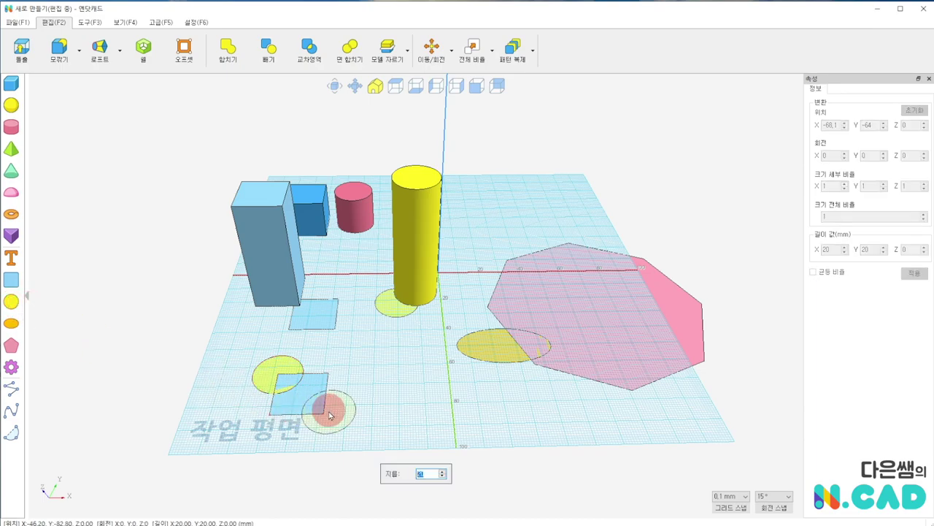
pyautogui.click(324, 415)
pyautogui.moveTo(385, 381); pyautogui.dragTo(382, 369)
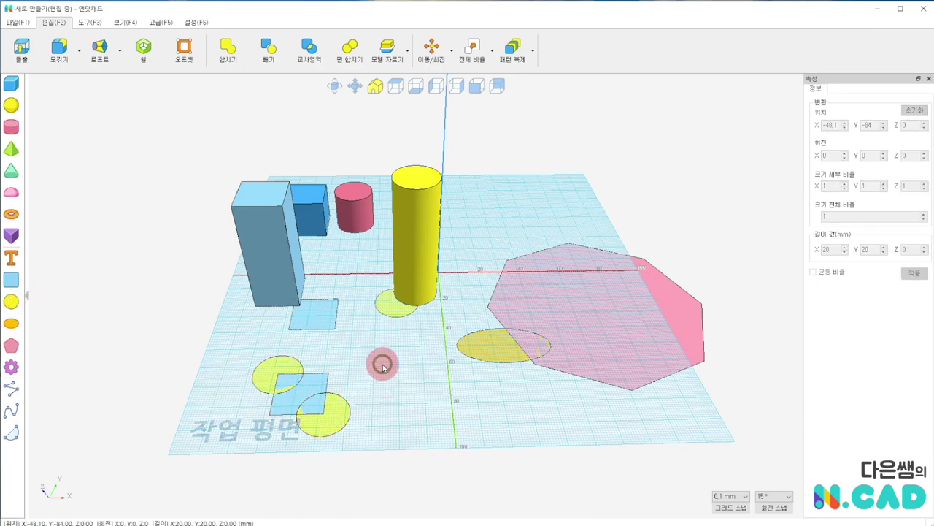
# Place two overlapping flat circles to the right of the square
pyautogui.click(11, 302)
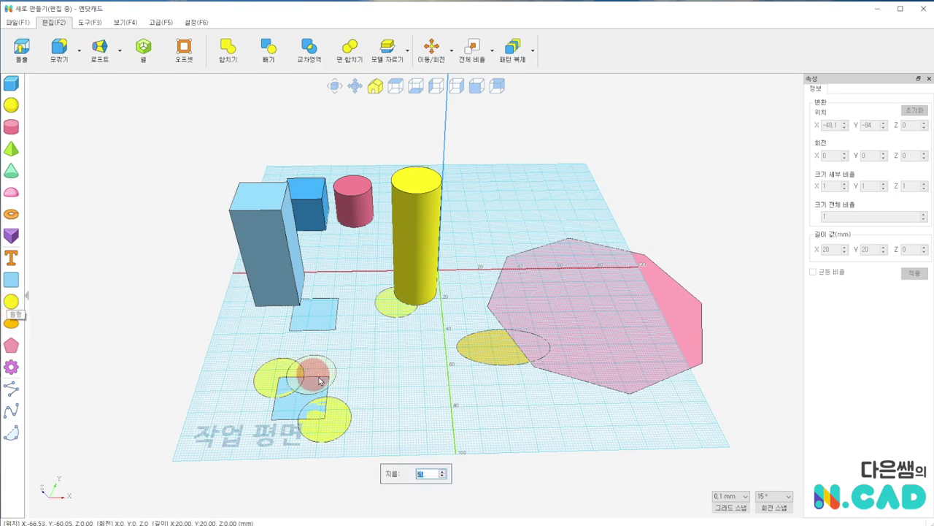
pyautogui.click(393, 396)
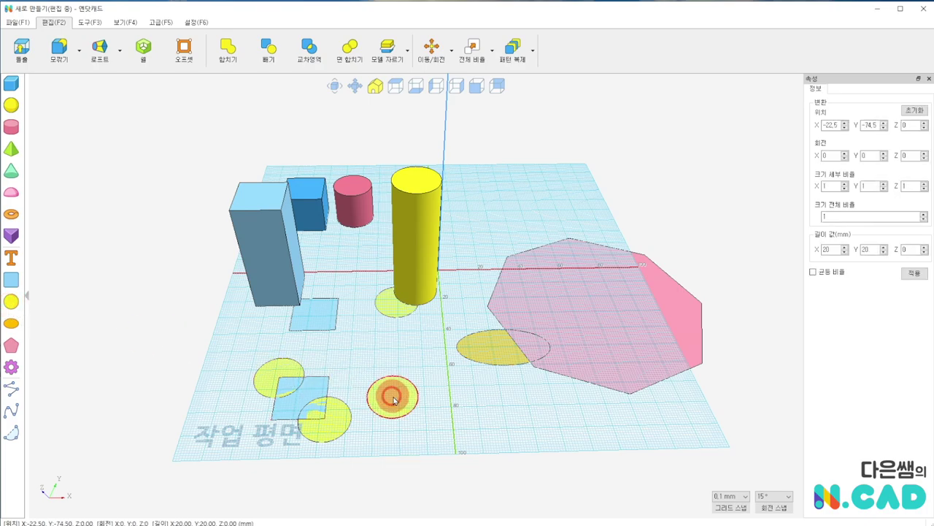
pyautogui.click(12, 302)
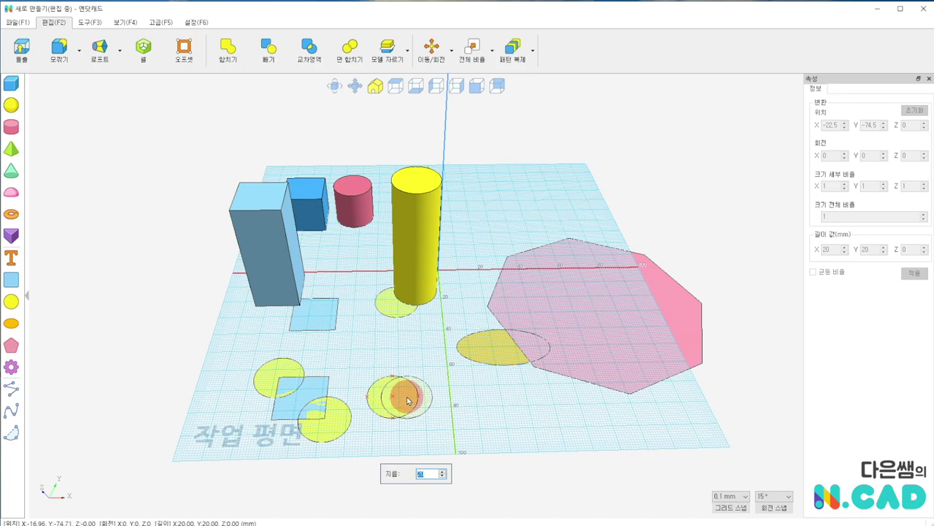
pyautogui.click(408, 401)
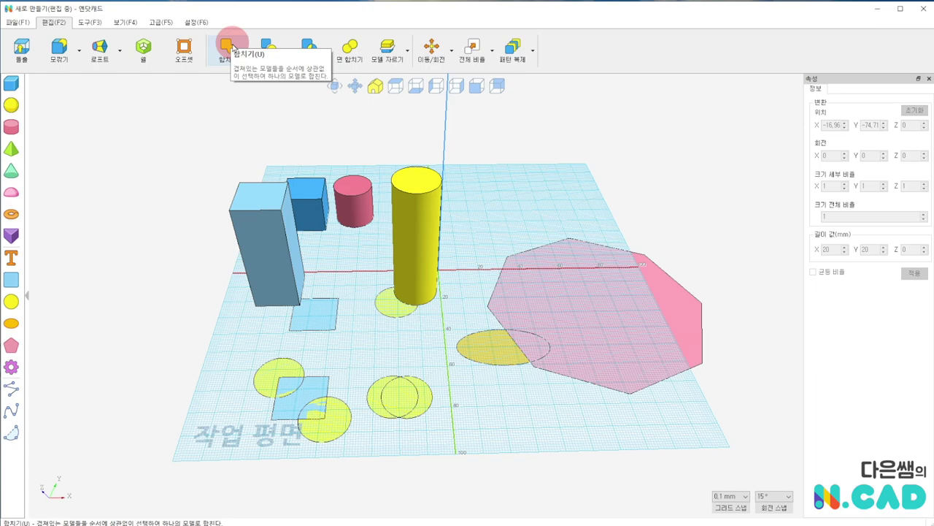
# Combine the upper-left circle, the square and the lower-right circle with 합치기
pyautogui.click(233, 46)
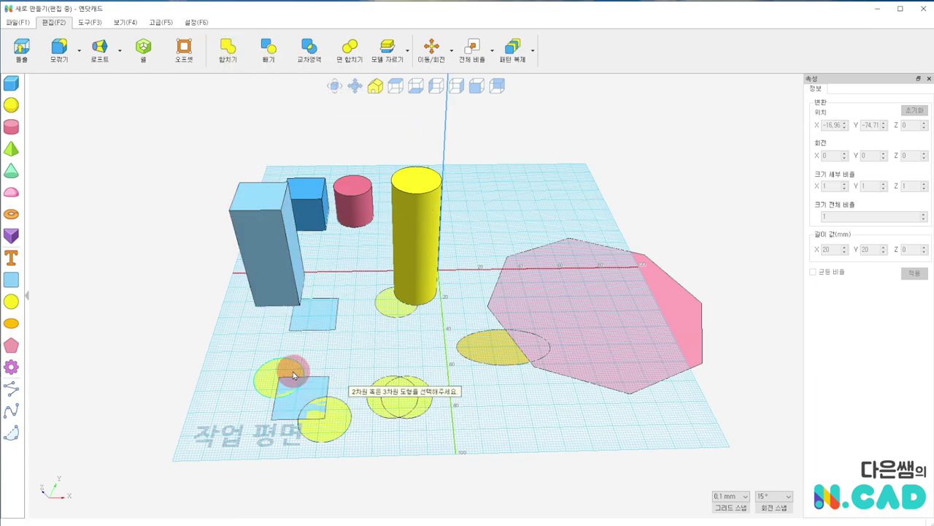
pyautogui.click(294, 376)
pyautogui.click(310, 383)
pyautogui.click(334, 414)
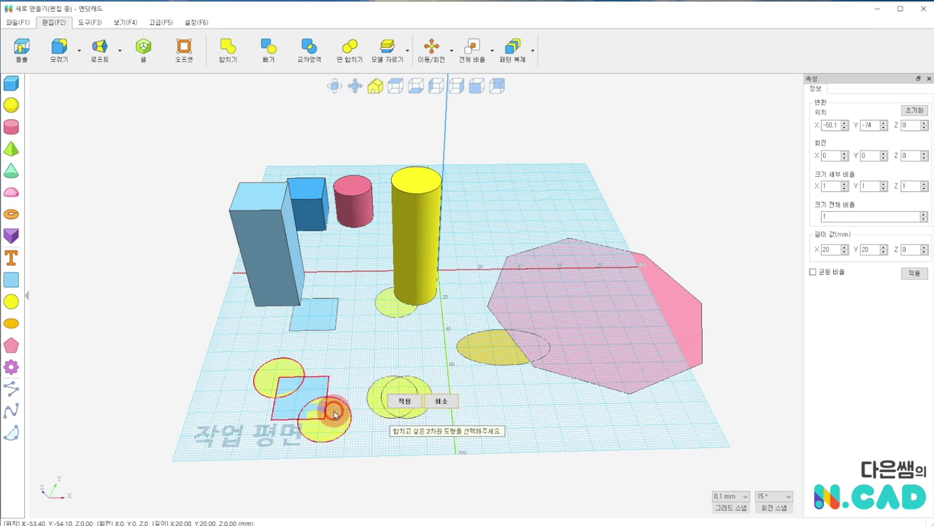
pyautogui.click(405, 402)
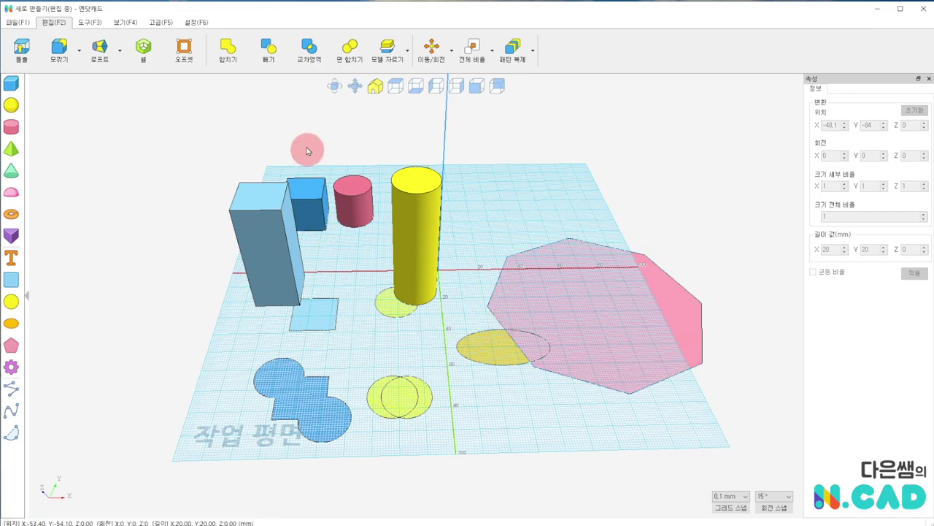
# Subtract the right circle from the left one with 빼기, leaving a yellow crescent
pyautogui.click(270, 57)
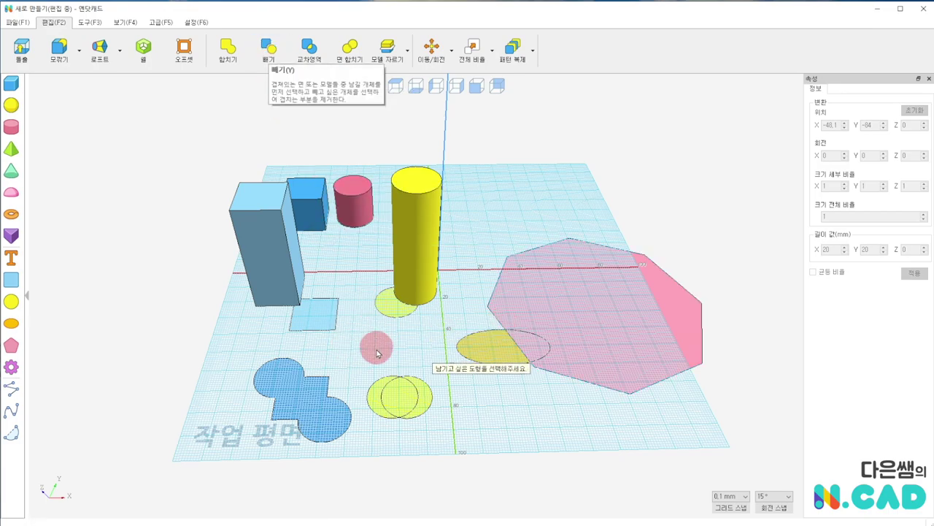
pyautogui.click(378, 381)
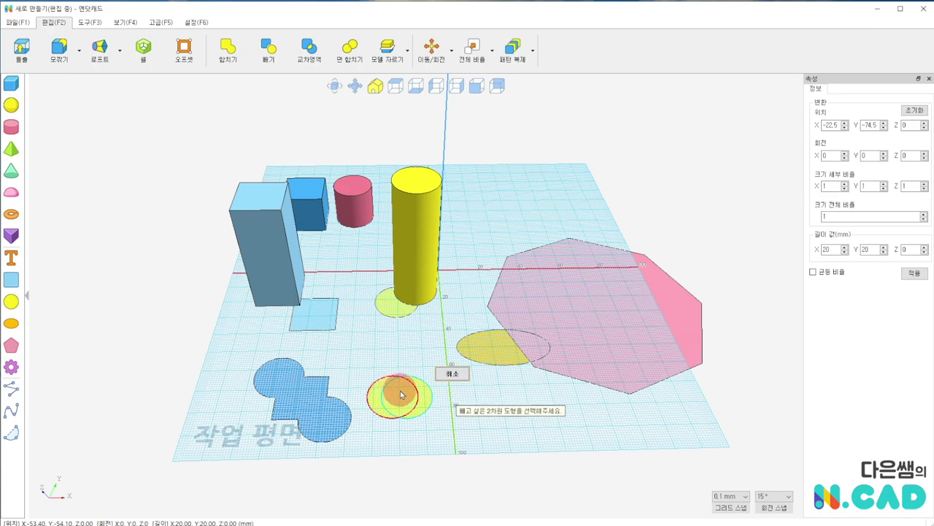
pyautogui.click(395, 391)
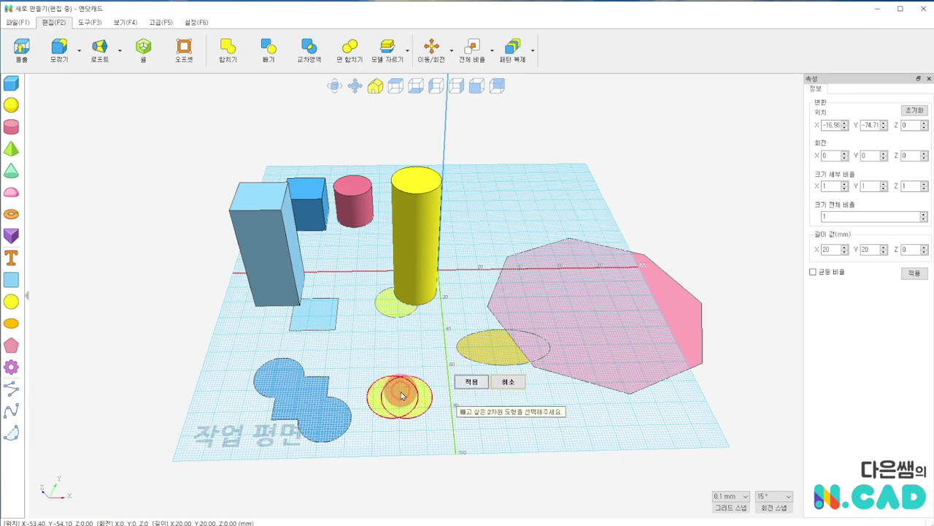
pyautogui.click(467, 382)
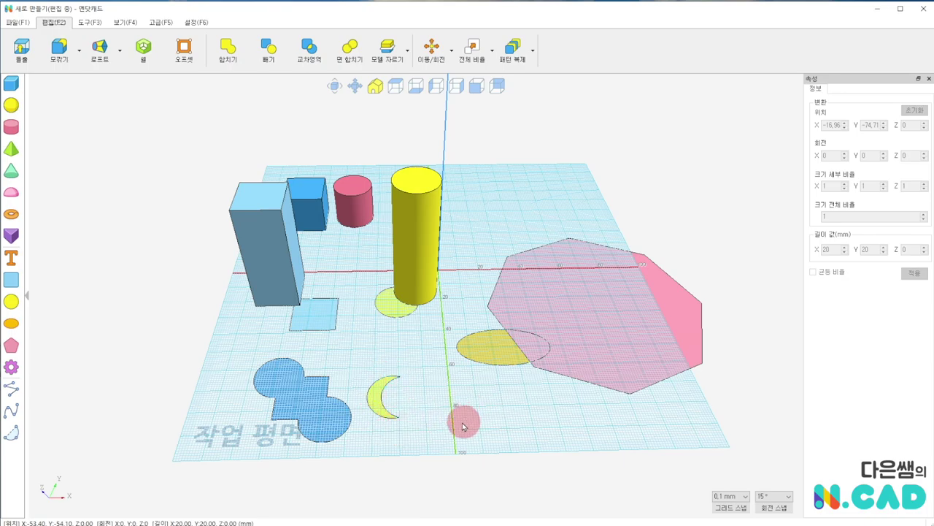
pyautogui.click(292, 393)
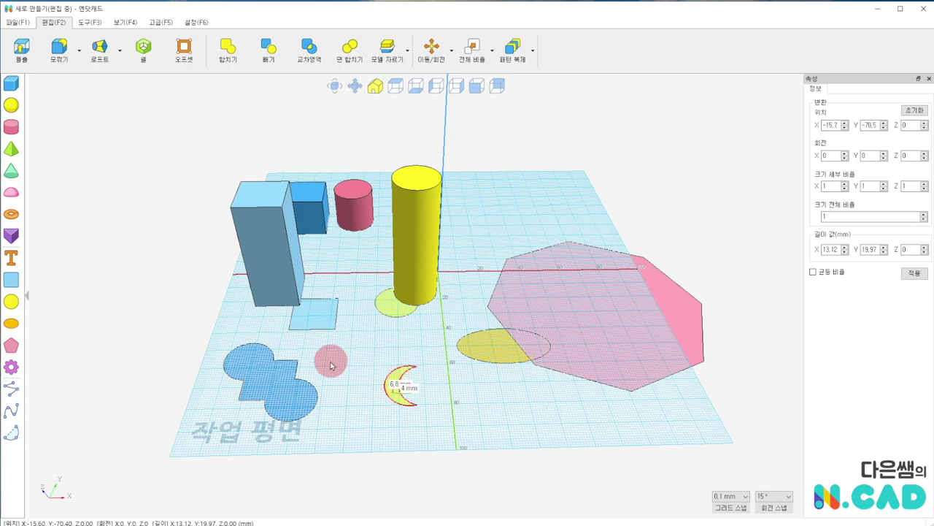
# Extrude the combined blue cloud shape 25 mm into a solid
pyautogui.click(22, 51)
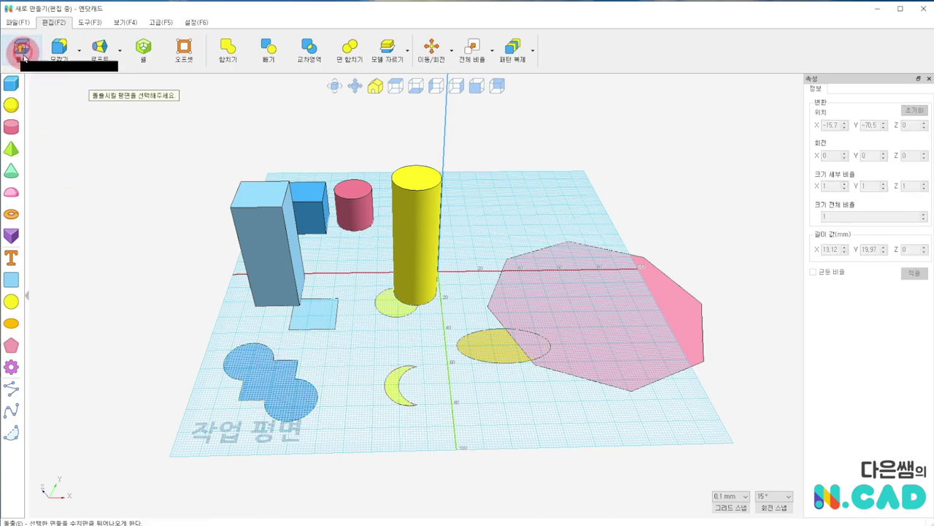
pyautogui.click(267, 385)
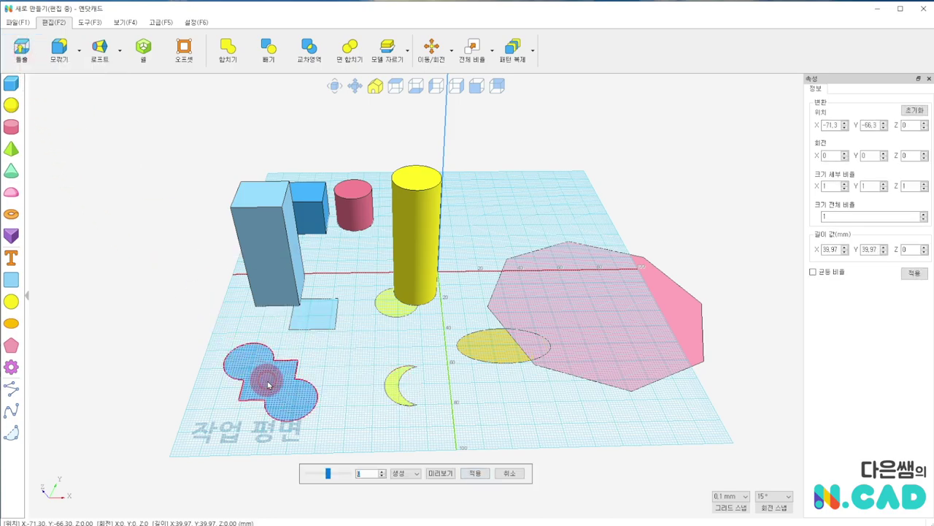
pyautogui.click(335, 477)
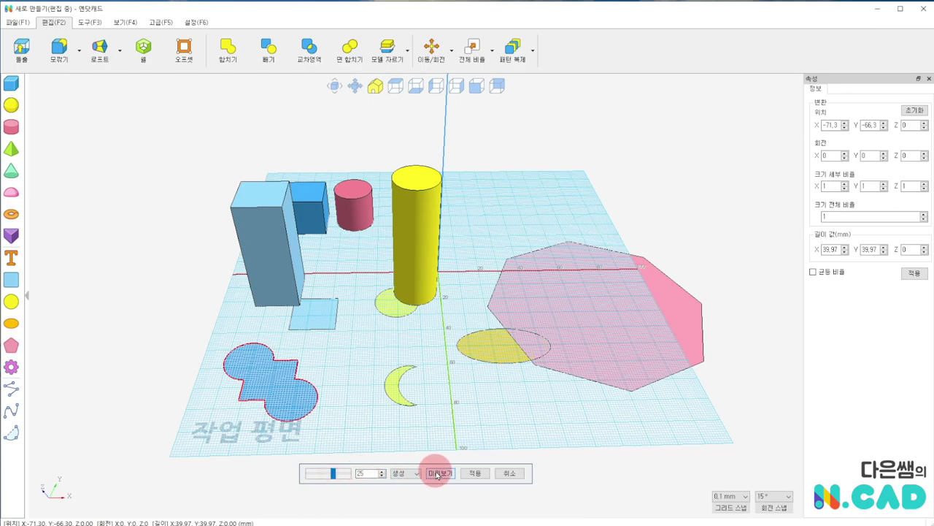
pyautogui.click(437, 473)
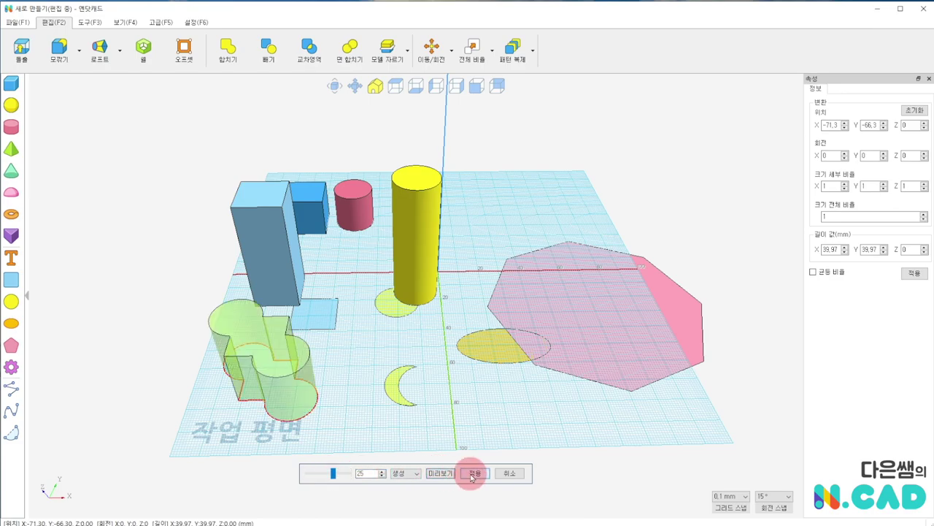
pyautogui.click(470, 473)
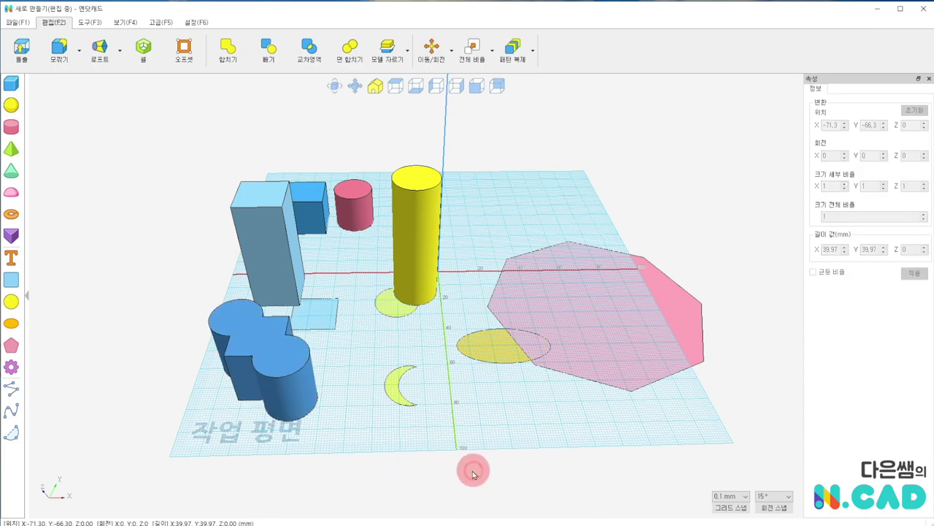
pyautogui.moveTo(368, 452)
pyautogui.mouseDown(button='right')
pyautogui.moveTo(388, 363)
pyautogui.moveTo(396, 432)
pyautogui.mouseUp(button='right')
# Reposition the extruded cloud solid to X -67.6, Y -62.4
pyautogui.click(305, 374)
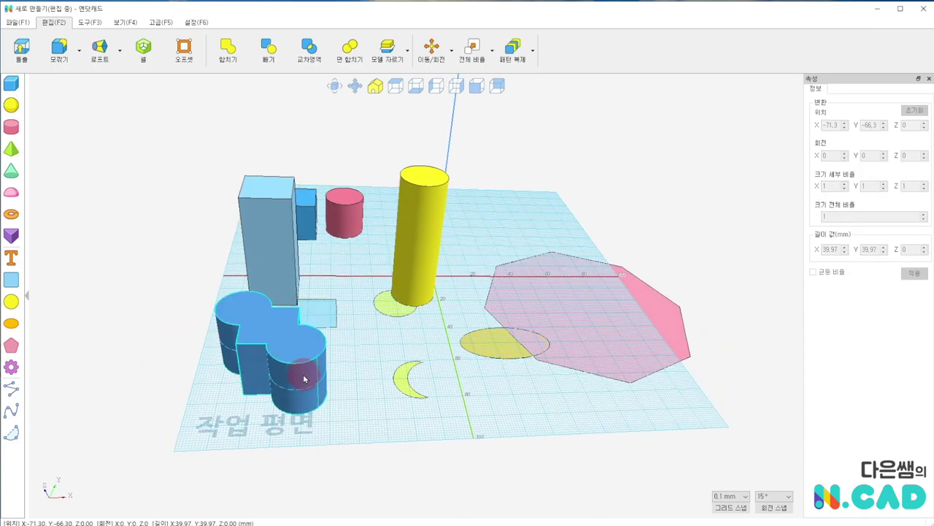
pyautogui.moveTo(305, 378); pyautogui.dragTo(329, 390)
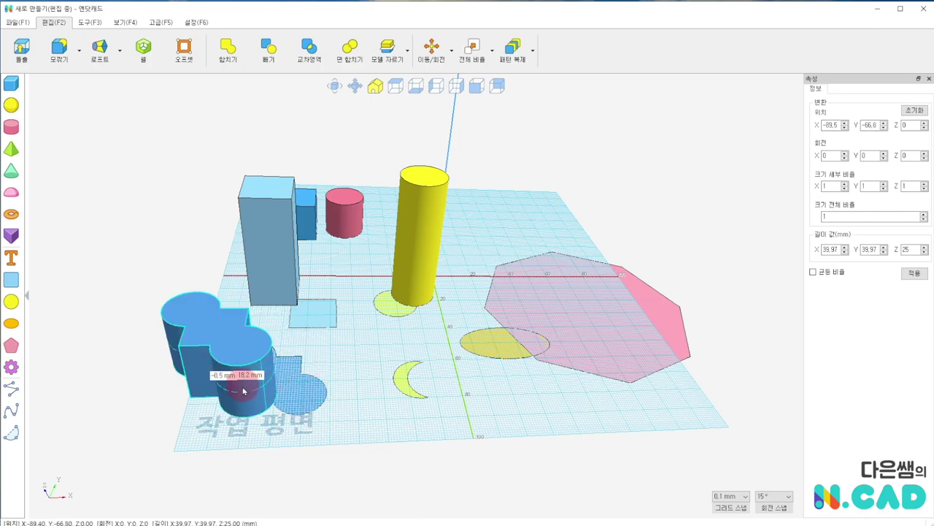
pyautogui.moveTo(246, 396); pyautogui.dragTo(312, 387)
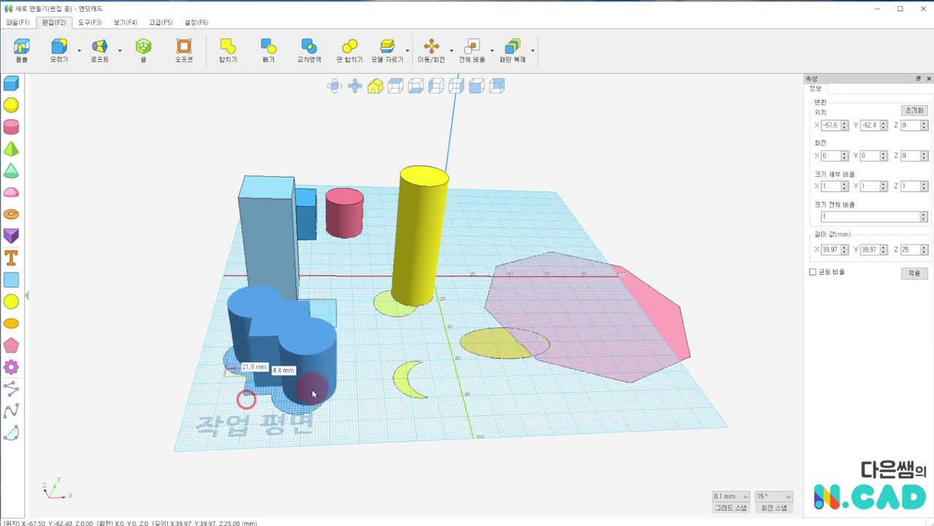
pyautogui.scroll(1, 372, 377)
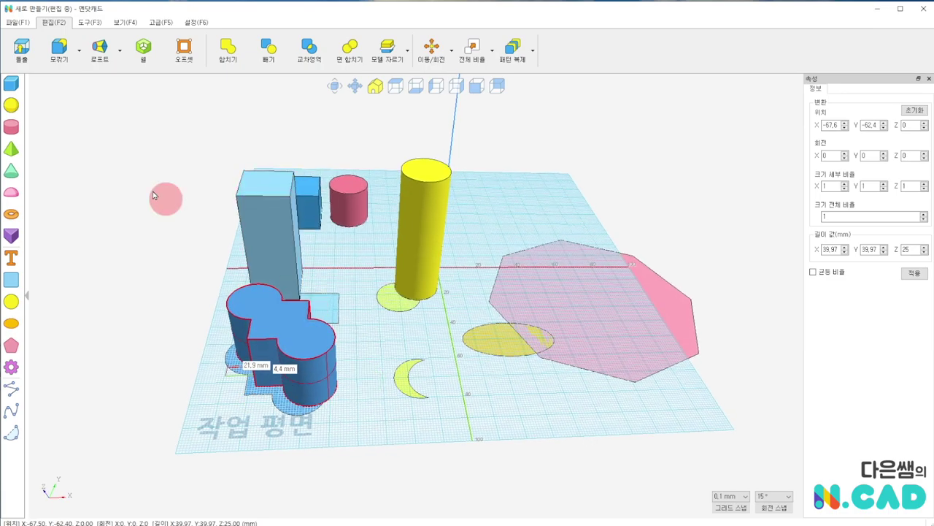
# Extrude the yellow crescent into a 45 mm tall solid
pyautogui.click(21, 50)
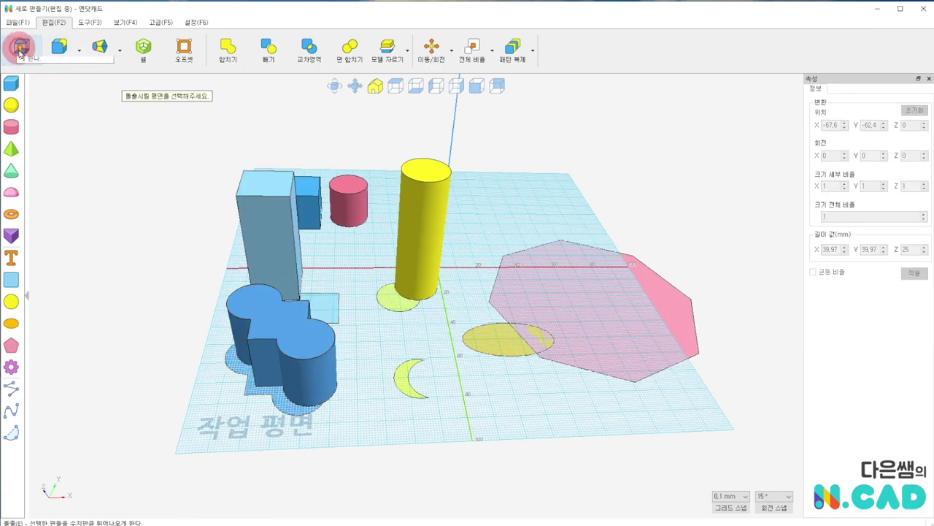
pyautogui.click(401, 389)
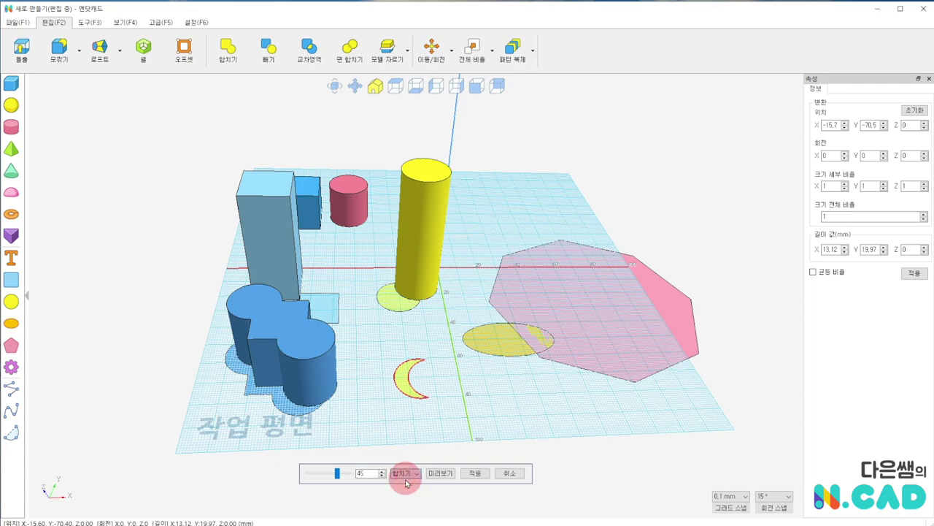
pyautogui.click(445, 473)
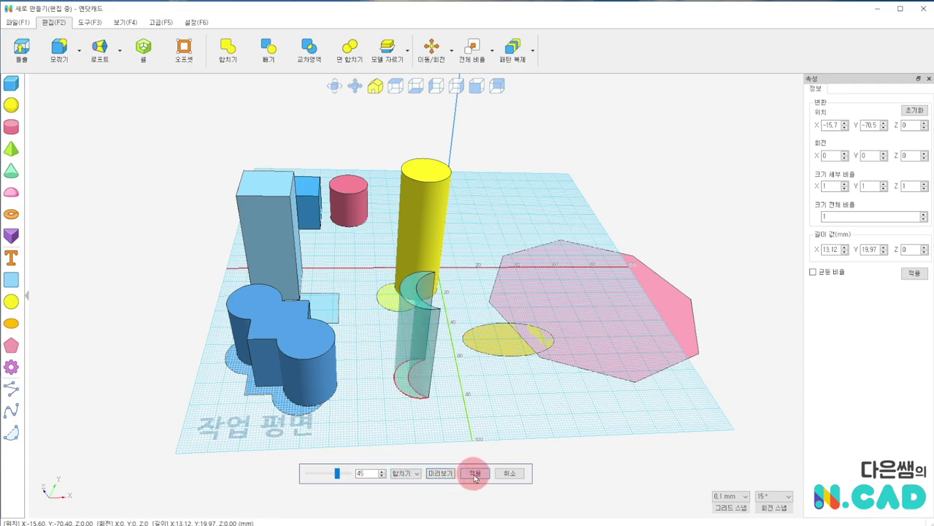
pyautogui.click(475, 474)
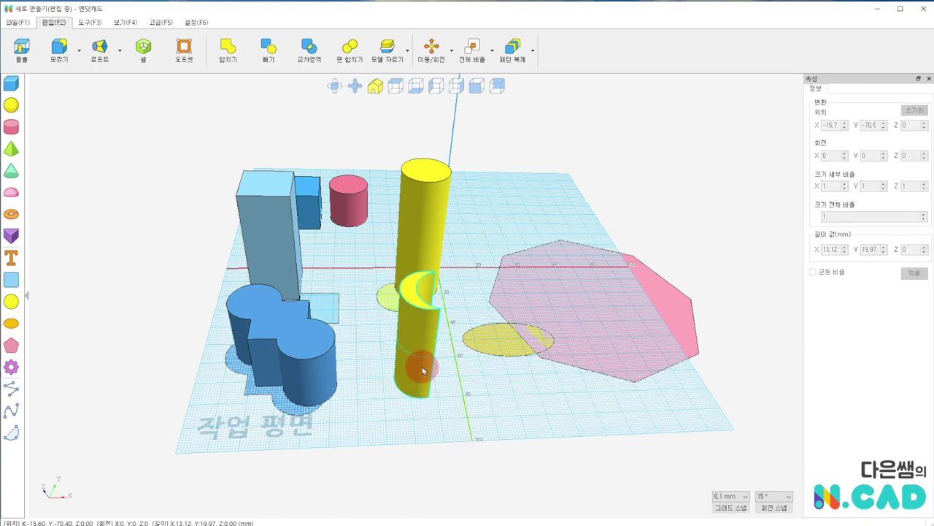
# Move the crescent solid forward, to the right of the tall yellow cylinder
pyautogui.moveTo(419, 373); pyautogui.dragTo(378, 374)
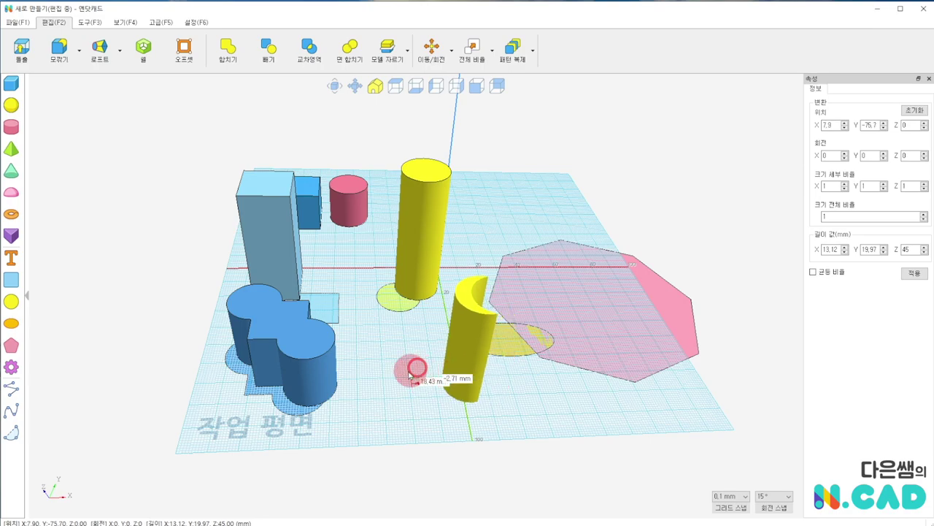
pyautogui.moveTo(378, 374); pyautogui.dragTo(406, 378)
pyautogui.moveTo(484, 338); pyautogui.dragTo(485, 404)
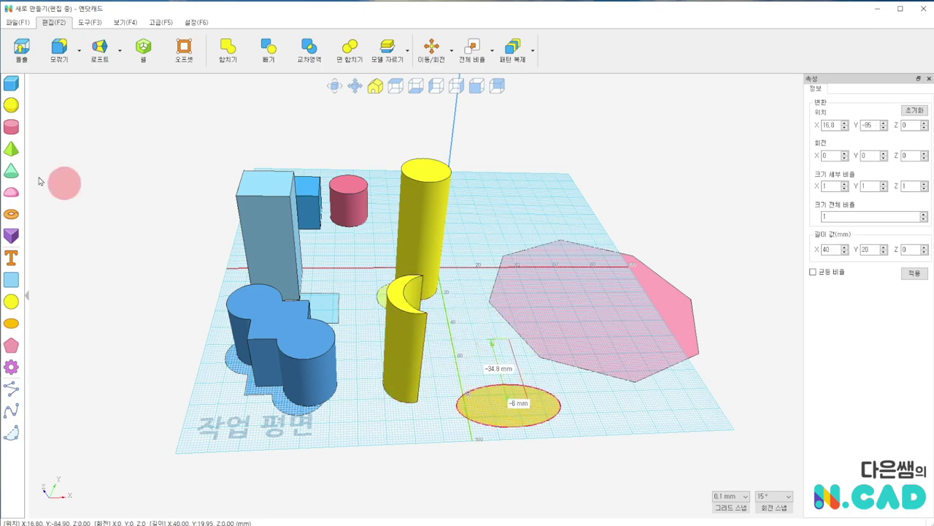
# Extrude the 40×20 ellipse 57.5 mm in 생성 mode as a separate solid tapering wider upward
pyautogui.click(22, 50)
pyautogui.click(330, 474)
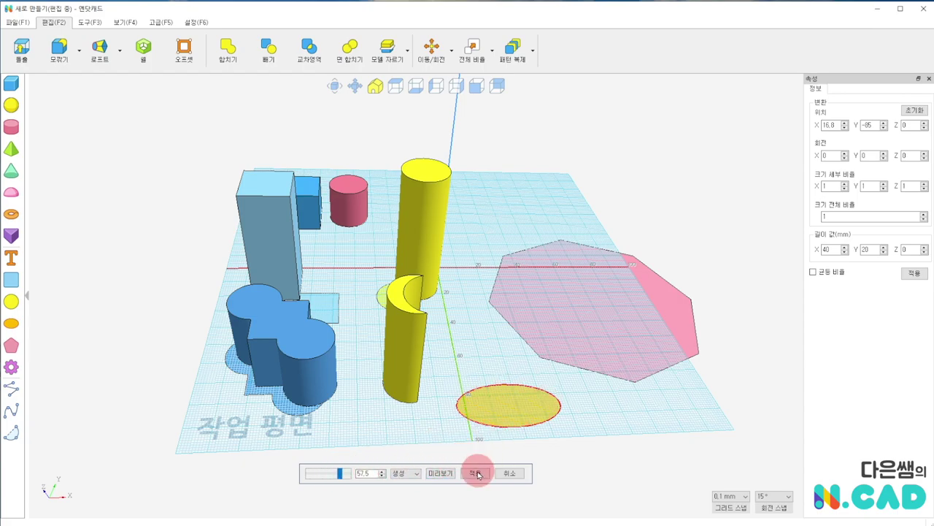
pyautogui.click(441, 473)
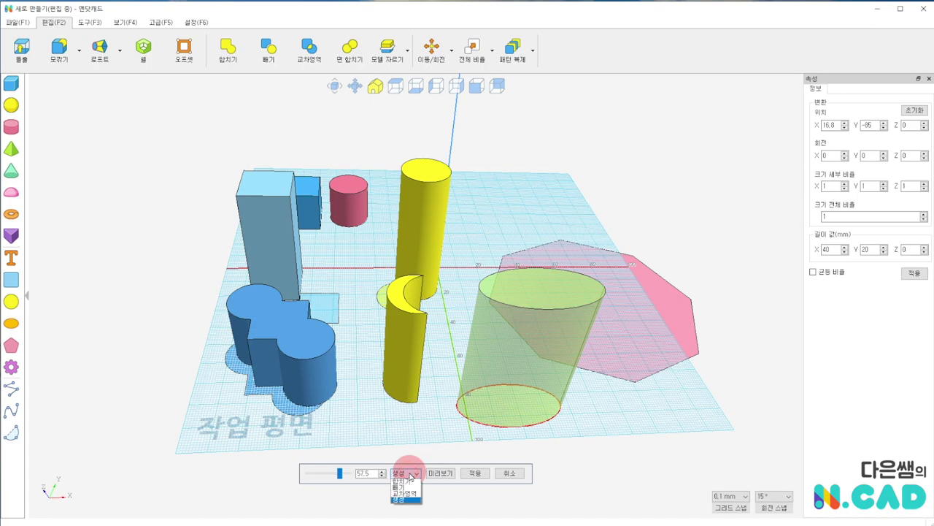
pyautogui.click(411, 482)
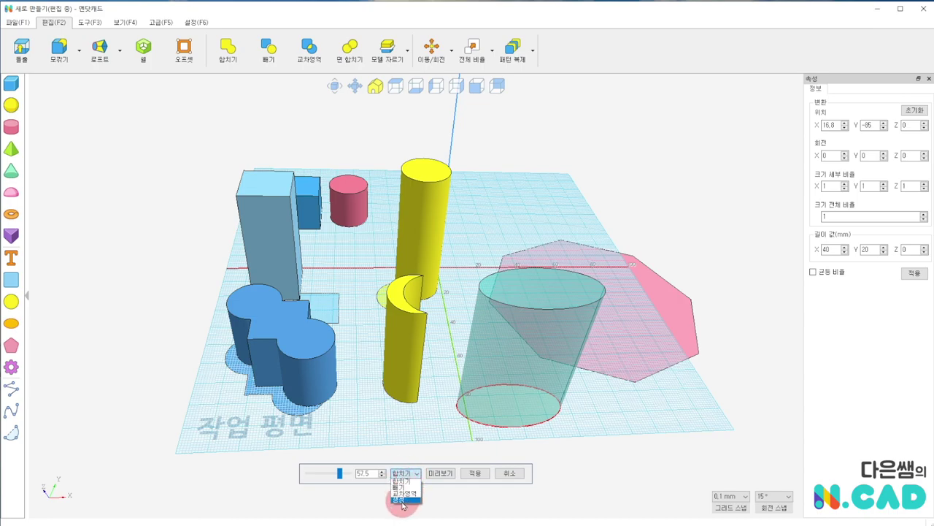
pyautogui.click(401, 501)
pyautogui.click(476, 473)
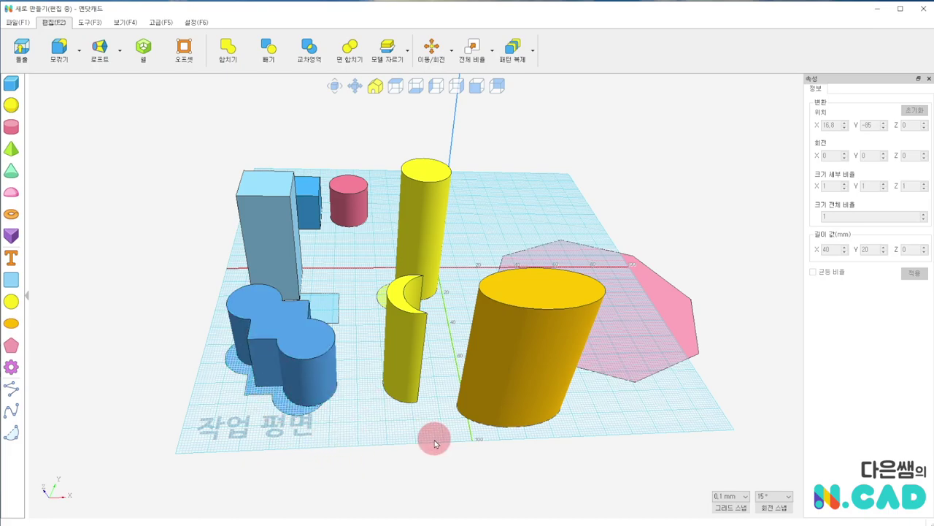
pyautogui.moveTo(417, 435); pyautogui.dragTo(409, 453, button='right')
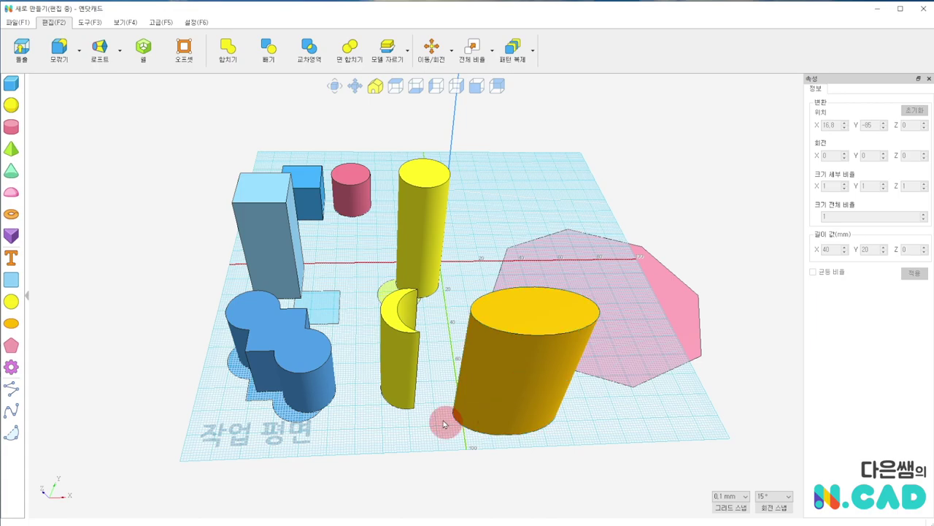
pyautogui.moveTo(434, 432)
pyautogui.mouseDown(button='right')
pyautogui.moveTo(440, 417)
pyautogui.moveTo(358, 365)
pyautogui.mouseUp(button='right')
pyautogui.moveTo(358, 363)
pyautogui.mouseDown(button='middle')
pyautogui.moveTo(443, 391)
pyautogui.moveTo(501, 392)
pyautogui.mouseUp(button='middle')
pyautogui.moveTo(501, 392)
pyautogui.mouseDown(button='right')
pyautogui.moveTo(298, 257)
pyautogui.moveTo(280, 261)
pyautogui.mouseUp(button='right')
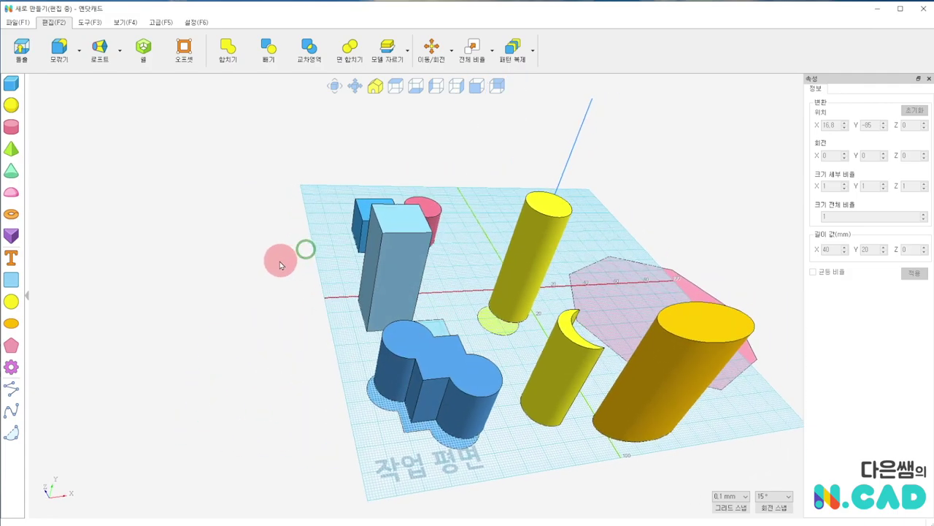
# Place a flat 20 × 20 mm square left of the models, then pick the circle tool
pyautogui.click(11, 281)
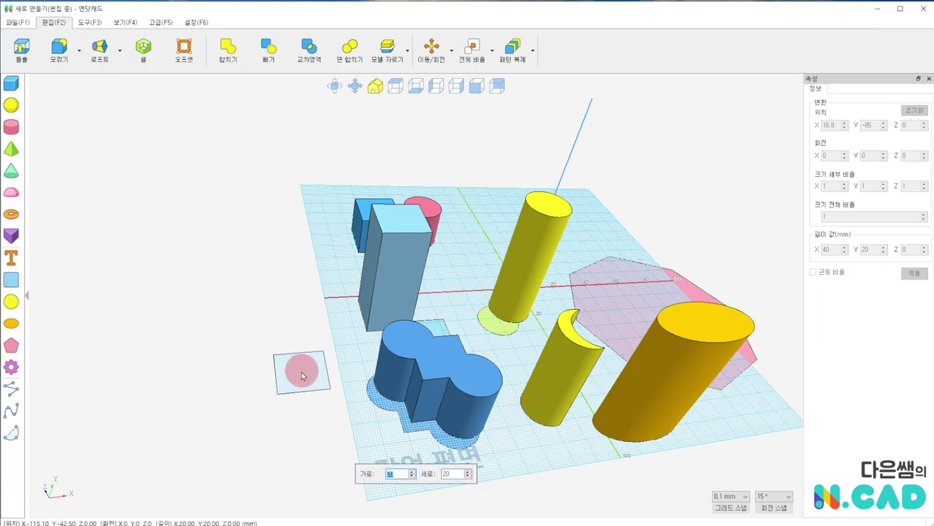
pyautogui.click(302, 374)
pyautogui.moveTo(355, 338)
pyautogui.mouseDown(button='right')
pyautogui.moveTo(304, 293)
pyautogui.moveTo(325, 293)
pyautogui.moveTo(336, 309)
pyautogui.mouseUp(button='right')
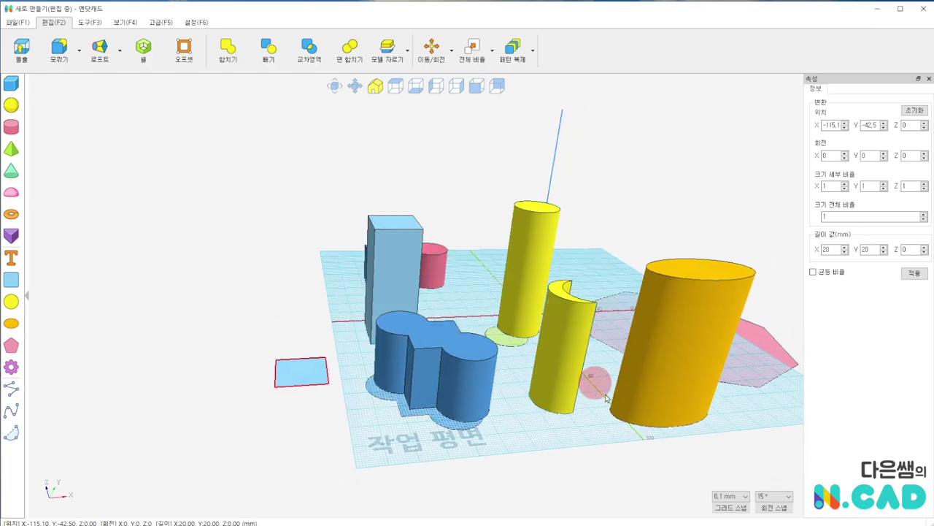
pyautogui.moveTo(509, 287)
pyautogui.mouseDown(button='right')
pyautogui.moveTo(480, 313)
pyautogui.moveTo(438, 323)
pyautogui.moveTo(438, 277)
pyautogui.mouseUp(button='right')
pyautogui.rightClick(70, 290)
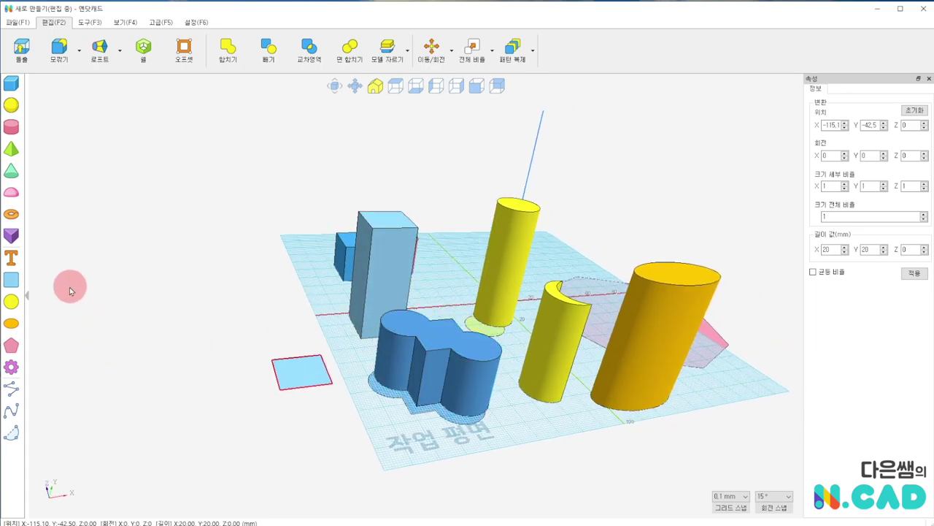
pyautogui.click(12, 302)
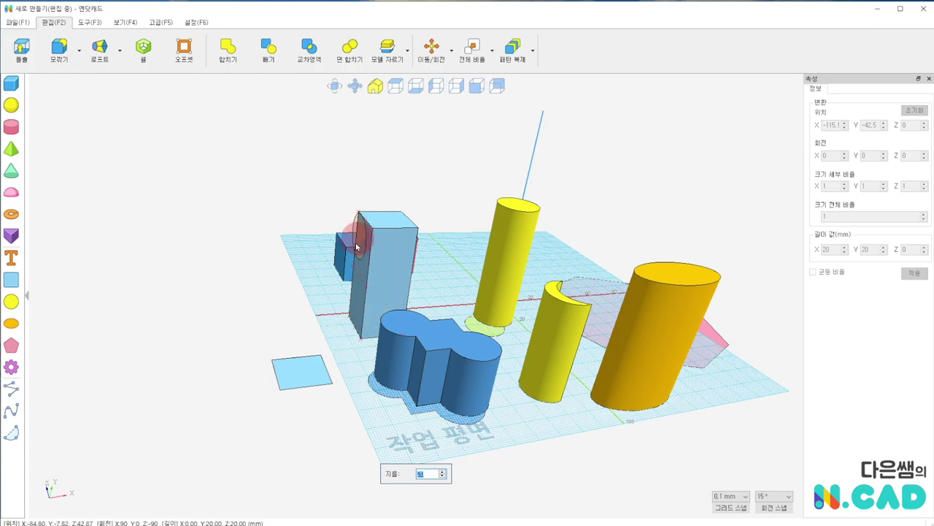
# Place a 20 mm circle on the tall blue box's side face at Z 38.47
pyautogui.scroll(2, 379, 270)
pyautogui.scroll(2, 381, 270)
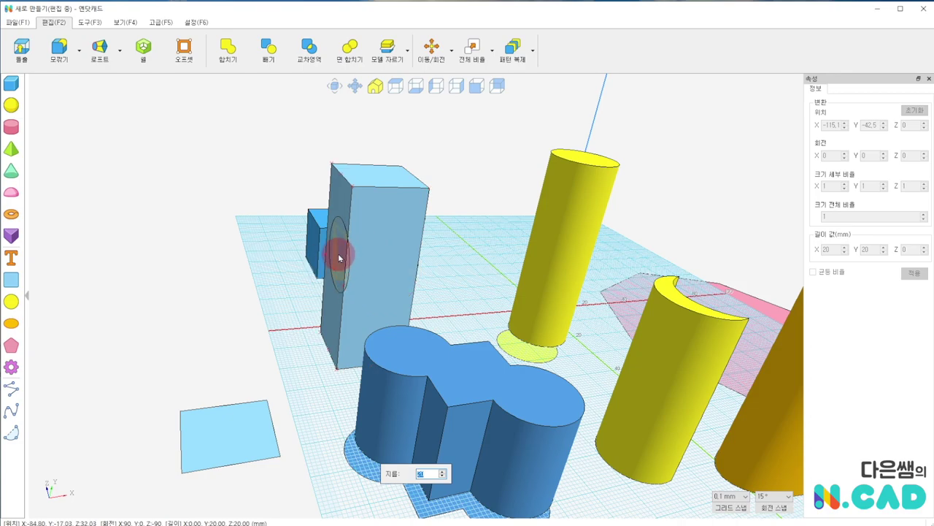
pyautogui.scroll(2, 338, 257)
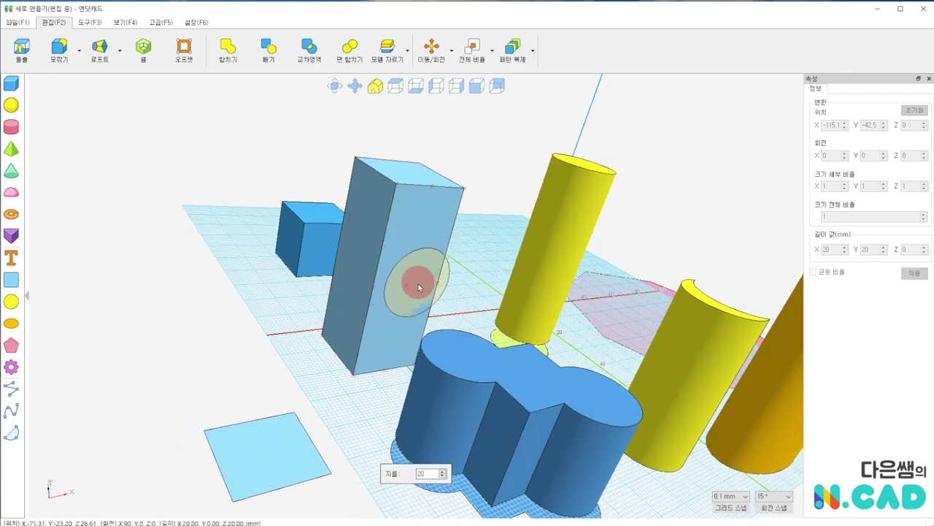
pyautogui.moveTo(419, 287); pyautogui.dragTo(350, 257, button='middle')
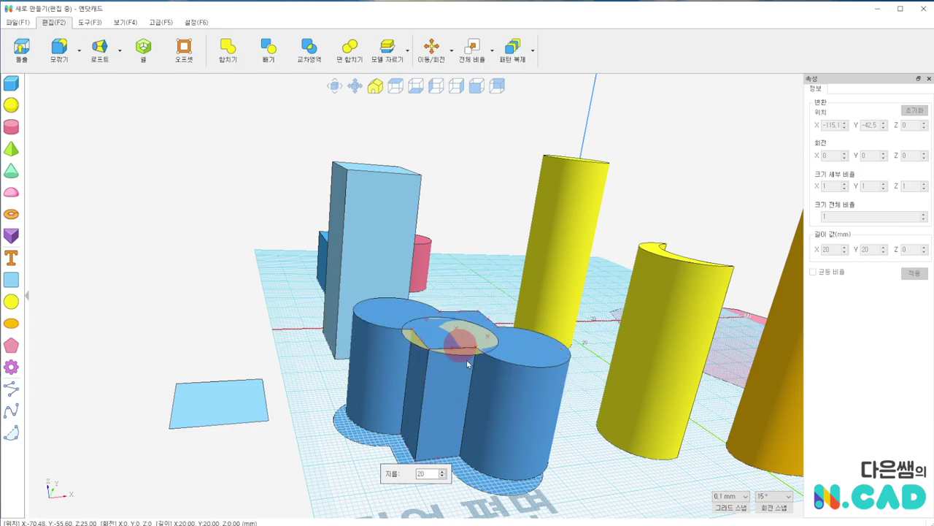
pyautogui.moveTo(508, 409); pyautogui.dragTo(454, 386, button='middle')
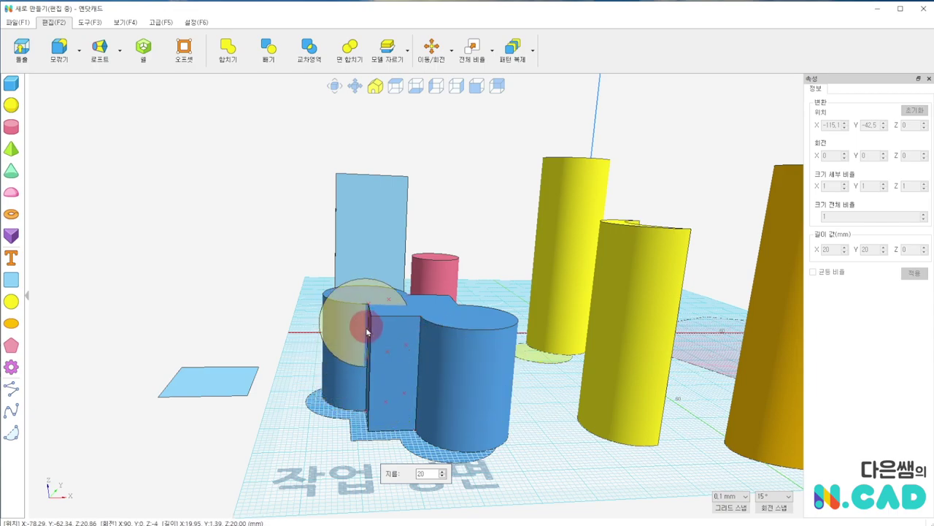
pyautogui.moveTo(396, 329)
pyautogui.mouseDown(button='right')
pyautogui.moveTo(438, 375)
pyautogui.moveTo(457, 379)
pyautogui.mouseUp(button='right')
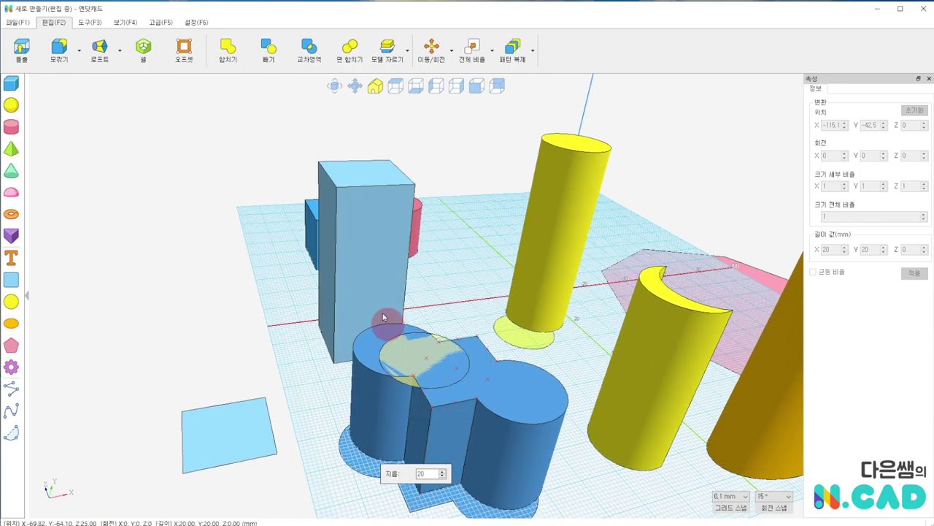
pyautogui.moveTo(344, 243)
pyautogui.mouseDown(button='right')
pyautogui.moveTo(380, 330)
pyautogui.moveTo(341, 295)
pyautogui.mouseUp(button='right')
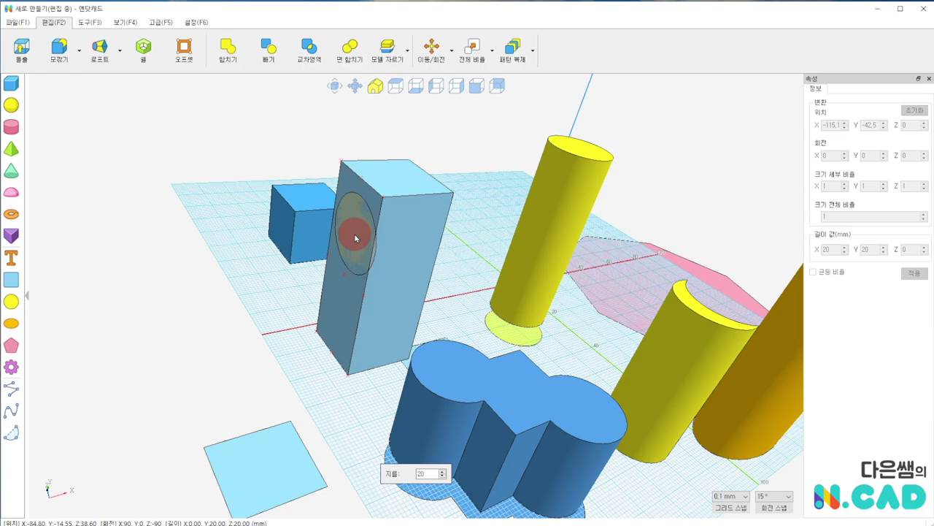
pyautogui.click(352, 235)
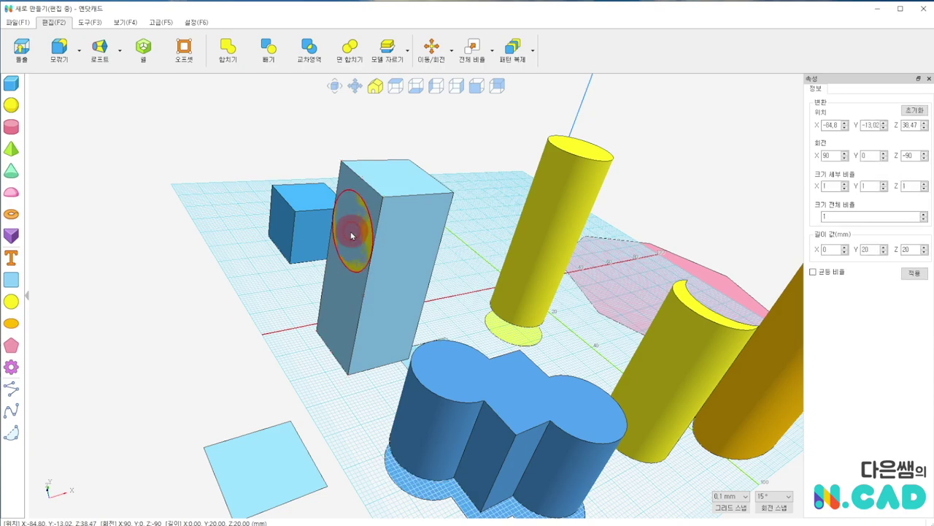
pyautogui.moveTo(375, 375)
pyautogui.mouseDown(button='right')
pyautogui.moveTo(273, 351)
pyautogui.moveTo(375, 377)
pyautogui.mouseUp(button='right')
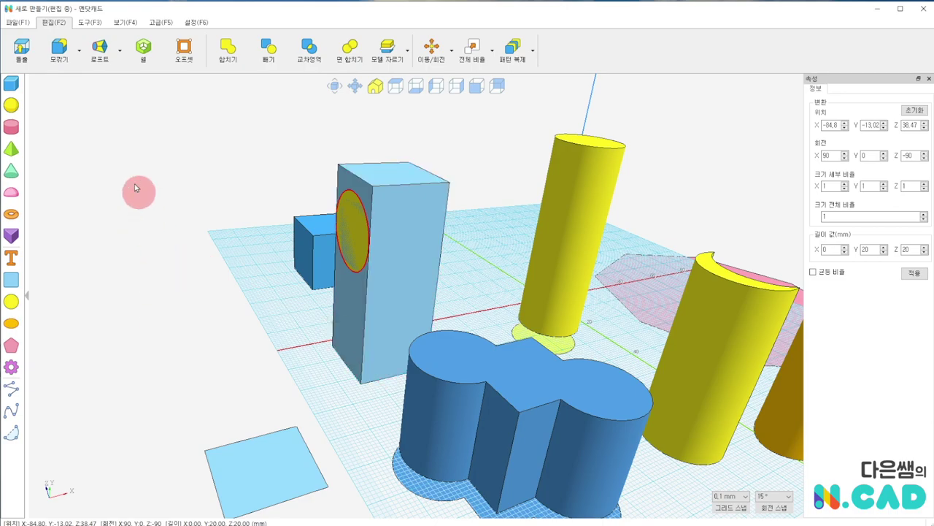
pyautogui.click(22, 51)
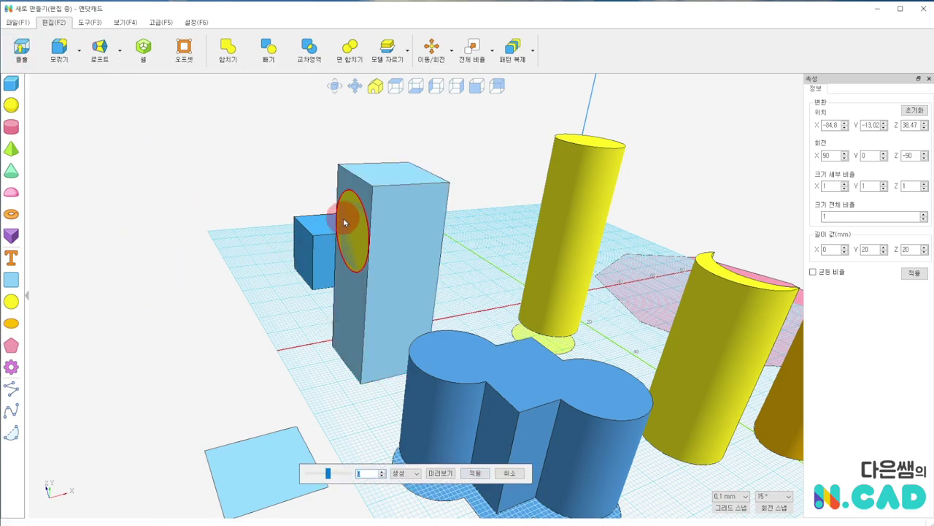
# Extrude the circle 55 mm out of the box as a cylinder in 생성 mode
pyautogui.click(339, 473)
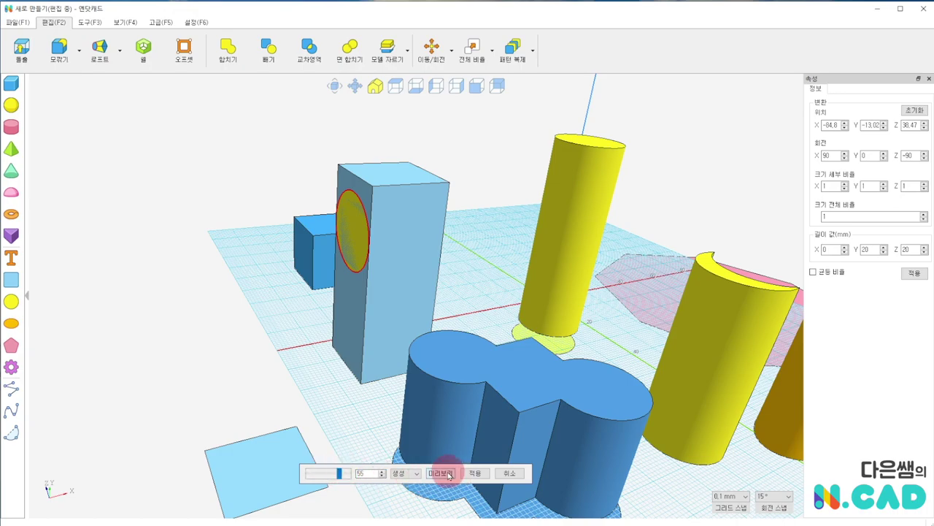
pyautogui.click(449, 473)
pyautogui.moveTo(298, 435); pyautogui.dragTo(299, 431, button='middle')
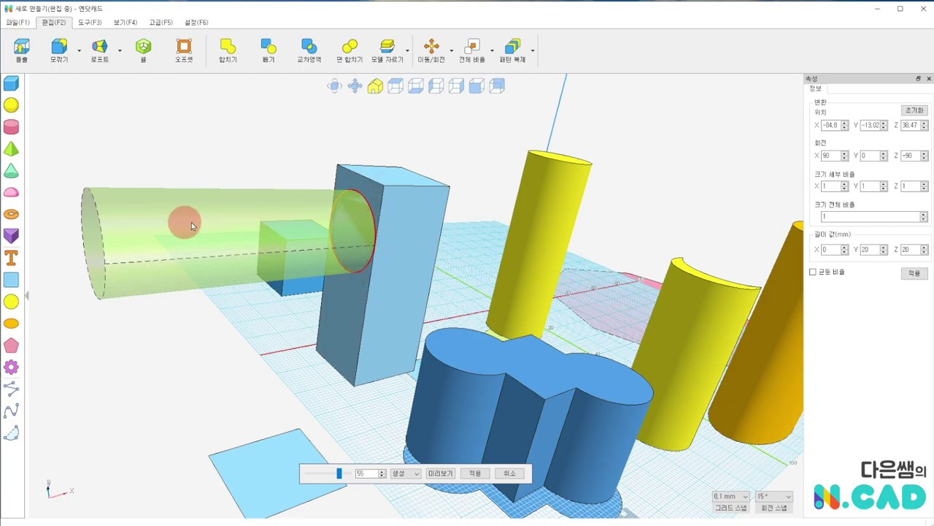
pyautogui.moveTo(362, 234)
pyautogui.mouseDown(button='middle')
pyautogui.moveTo(211, 239)
pyautogui.moveTo(359, 223)
pyautogui.moveTo(338, 241)
pyautogui.mouseUp(button='middle')
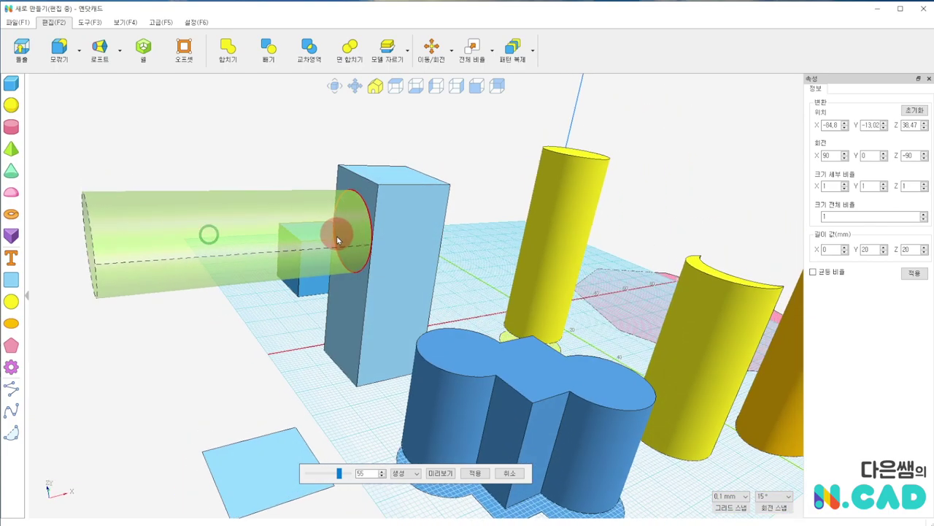
pyautogui.click(473, 473)
# Delete the extruded cylinder and reselect the circle on the box face
pyautogui.moveTo(303, 443); pyautogui.dragTo(333, 417, button='middle')
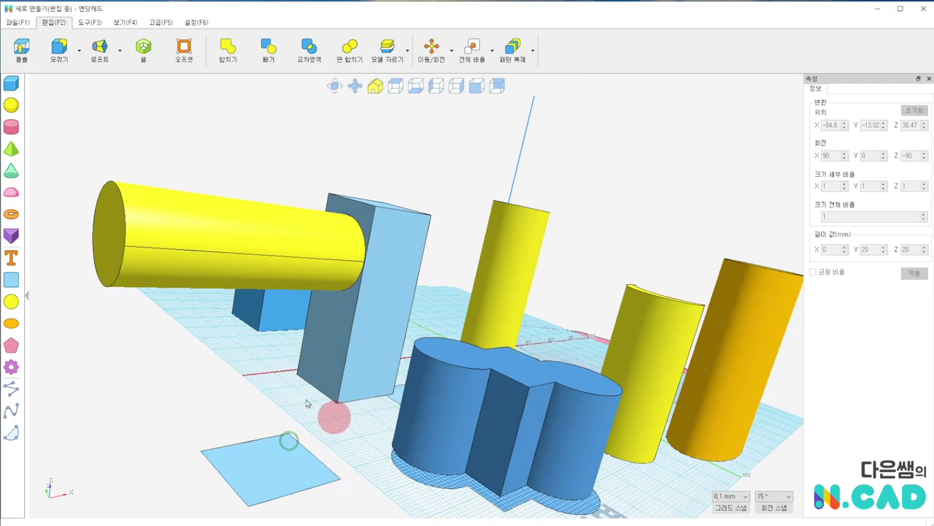
pyautogui.moveTo(242, 232)
pyautogui.mouseDown(button='middle')
pyautogui.moveTo(230, 382)
pyautogui.moveTo(194, 392)
pyautogui.moveTo(241, 413)
pyautogui.mouseUp(button='middle')
pyautogui.click(237, 291)
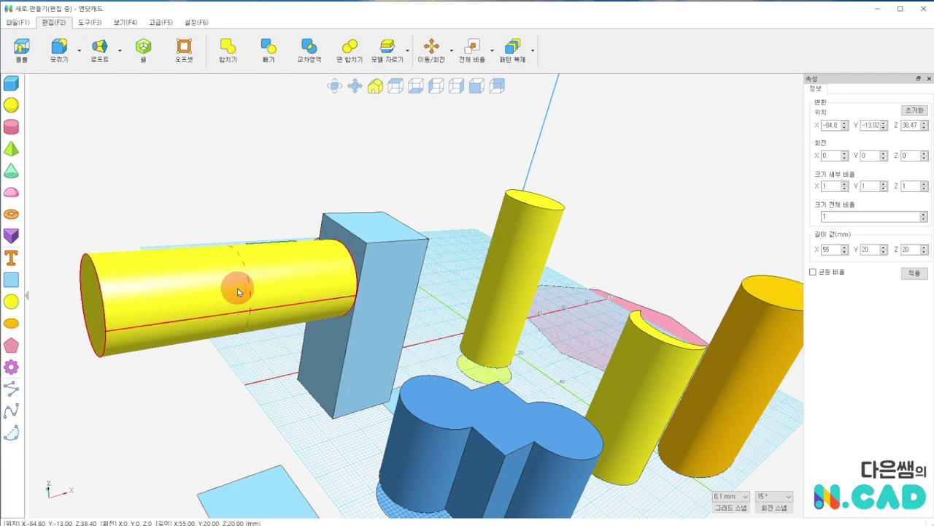
pyautogui.press('Delete')
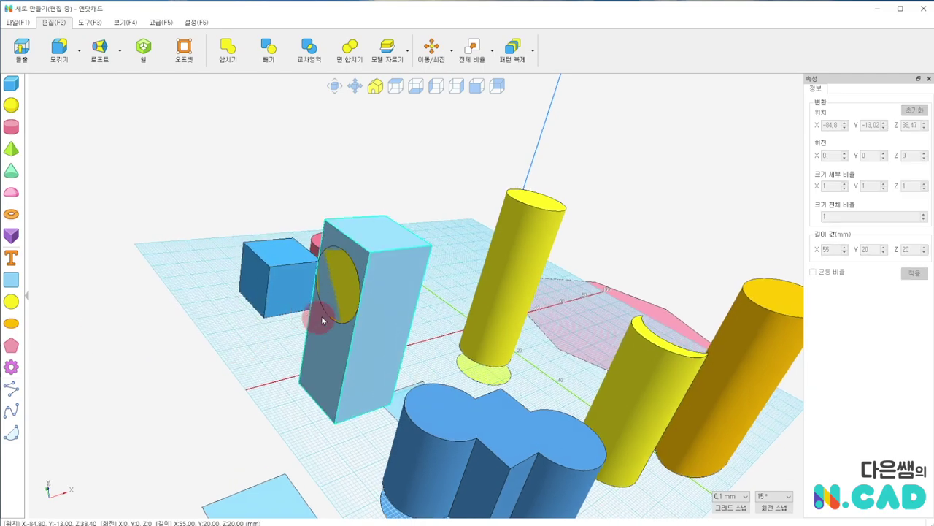
pyautogui.click(345, 284)
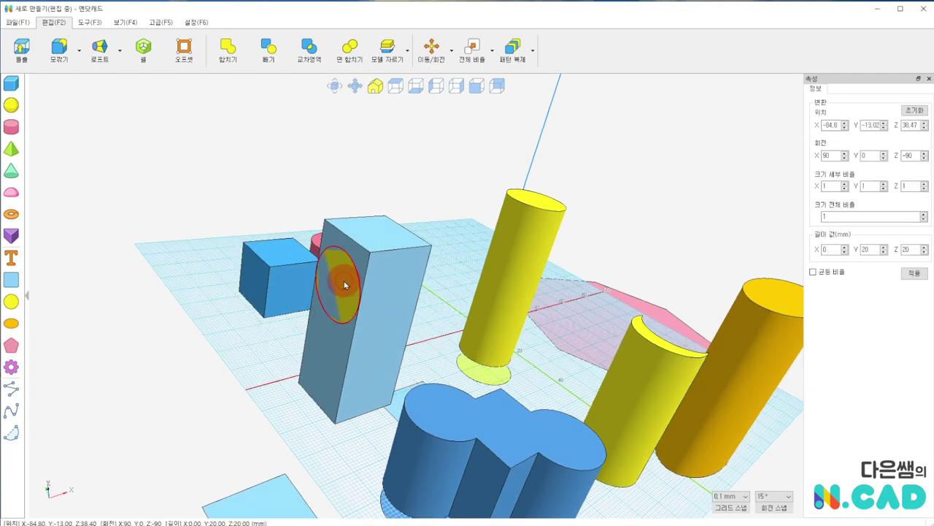
# Cut the circle -27.5 mm in 빼기 mode to bore a hole through the tall box
pyautogui.click(21, 48)
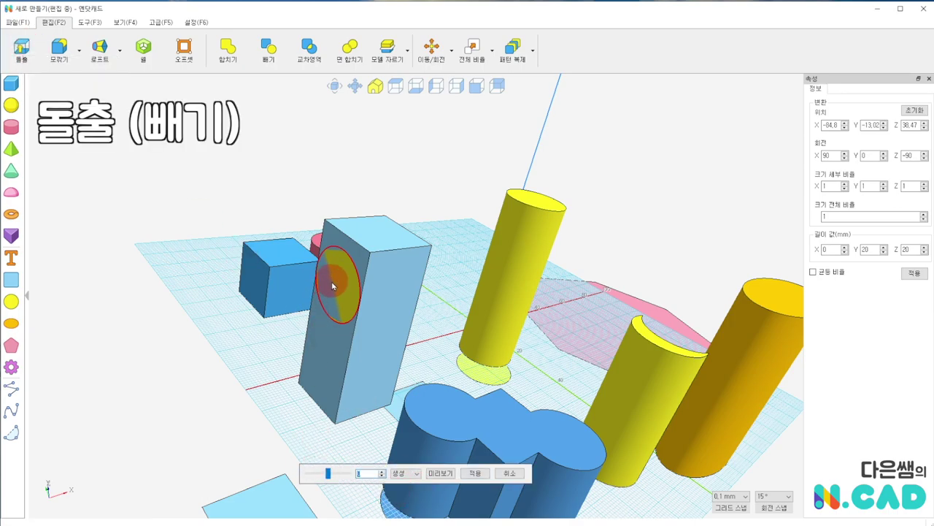
pyautogui.moveTo(304, 365); pyautogui.dragTo(259, 385, button='right')
pyautogui.click(329, 476)
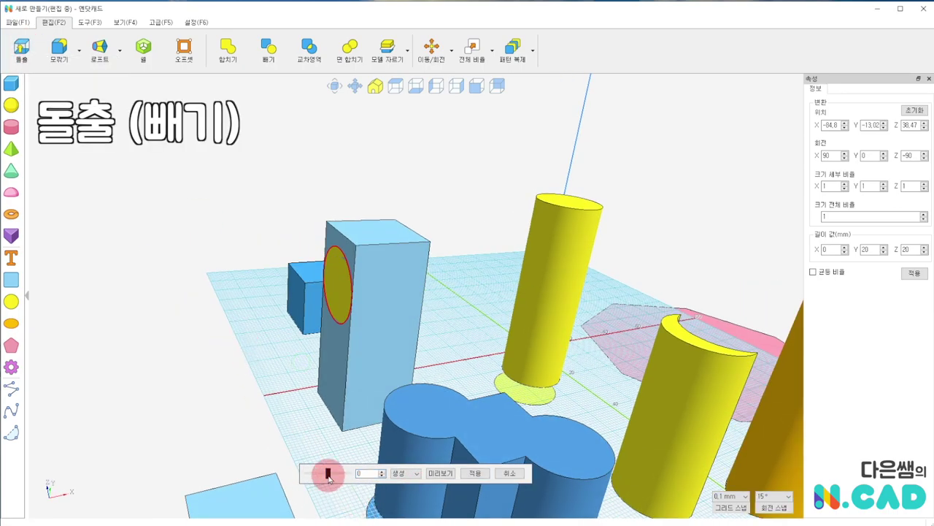
pyautogui.moveTo(332, 476); pyautogui.dragTo(329, 476)
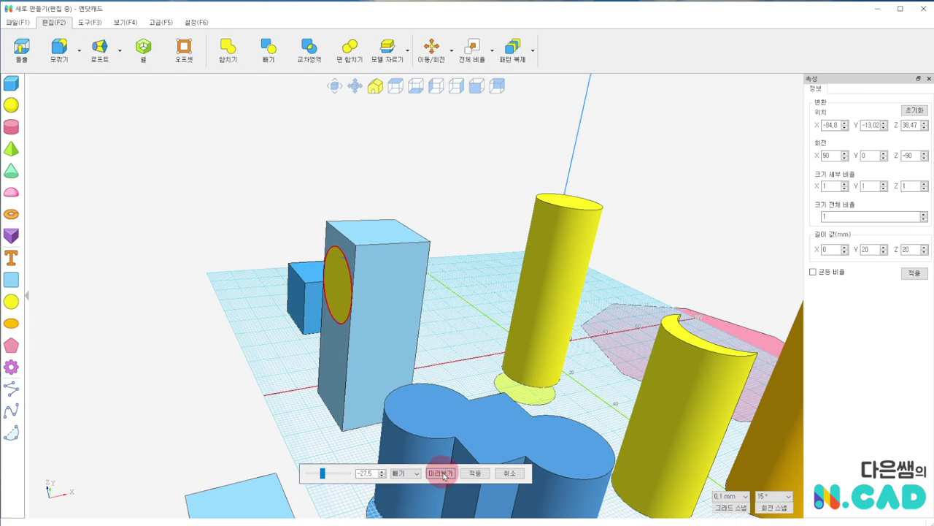
pyautogui.click(442, 473)
pyautogui.moveTo(467, 347)
pyautogui.mouseDown(button='right')
pyautogui.moveTo(318, 414)
pyautogui.moveTo(260, 392)
pyautogui.moveTo(501, 355)
pyautogui.moveTo(378, 364)
pyautogui.moveTo(432, 334)
pyautogui.mouseUp(button='right')
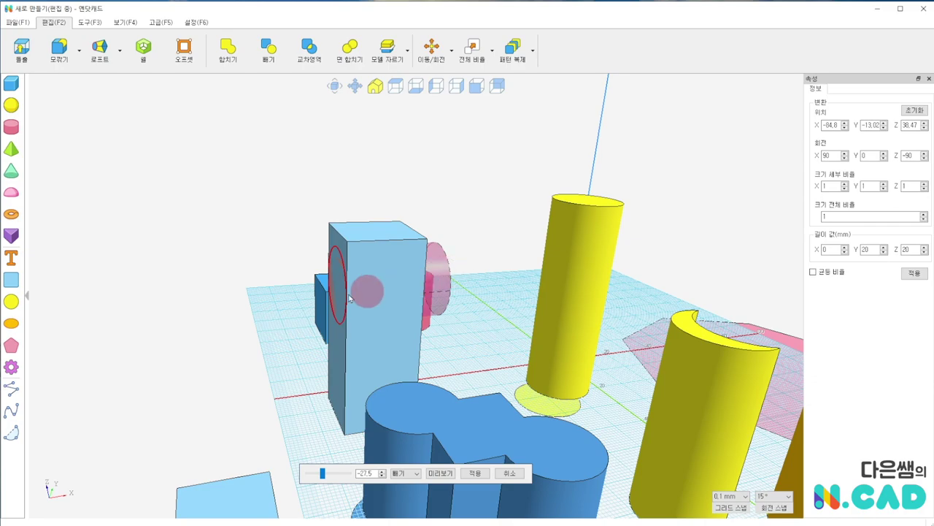
pyautogui.moveTo(492, 270); pyautogui.dragTo(495, 319, button='right')
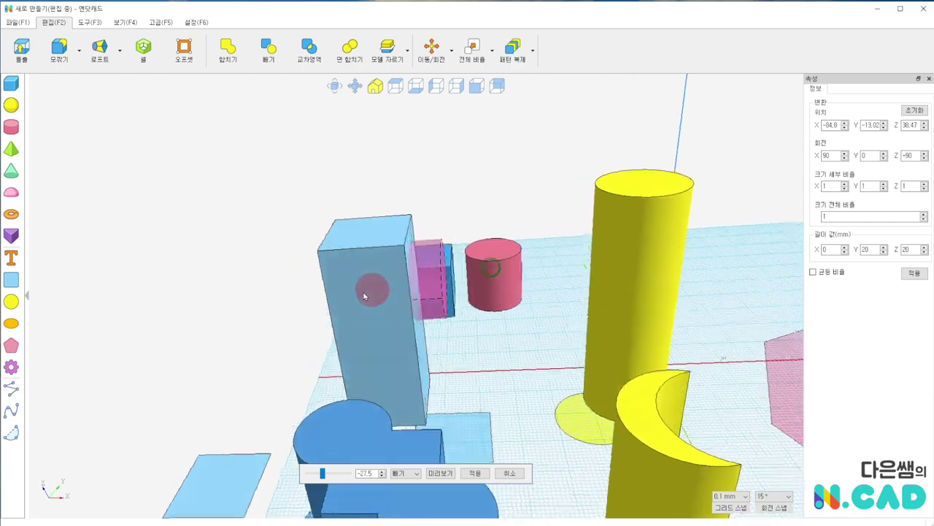
pyautogui.click(480, 474)
# Look over the pierced box and reposition the pink octagon
pyautogui.moveTo(480, 469)
pyautogui.mouseDown(button='right')
pyautogui.moveTo(581, 380)
pyautogui.moveTo(208, 398)
pyautogui.moveTo(440, 382)
pyautogui.mouseUp(button='right')
pyautogui.moveTo(330, 398); pyautogui.dragTo(392, 367, button='right')
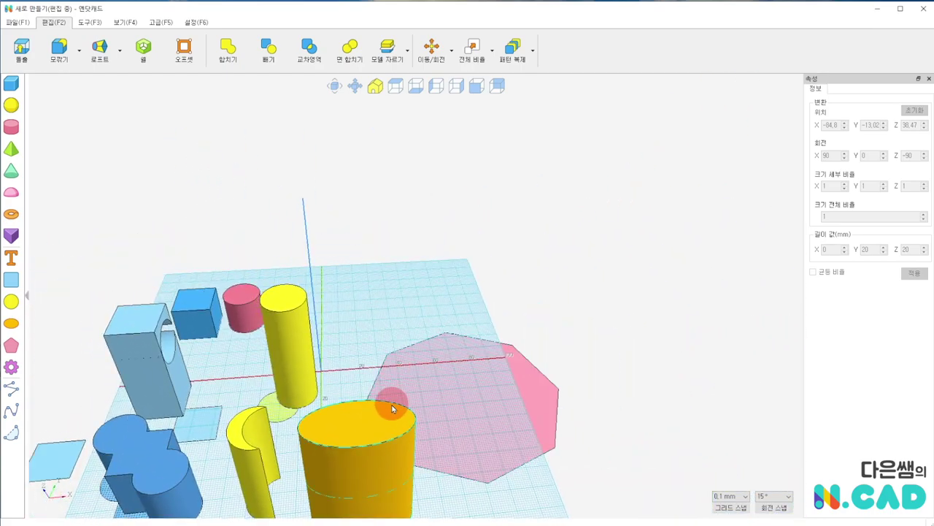
pyautogui.moveTo(451, 382); pyautogui.dragTo(434, 319)
# Extrude the pink octagon into a tall octagonal prism
pyautogui.click(22, 48)
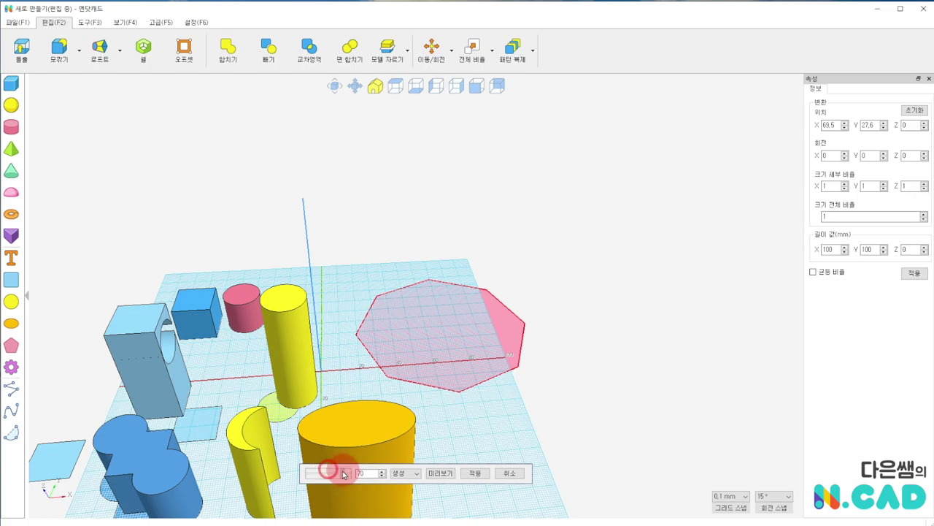
pyautogui.click(440, 473)
pyautogui.click(475, 473)
pyautogui.moveTo(458, 434)
pyautogui.mouseDown(button='right')
pyautogui.moveTo(311, 292)
pyautogui.moveTo(377, 250)
pyautogui.mouseUp(button='right')
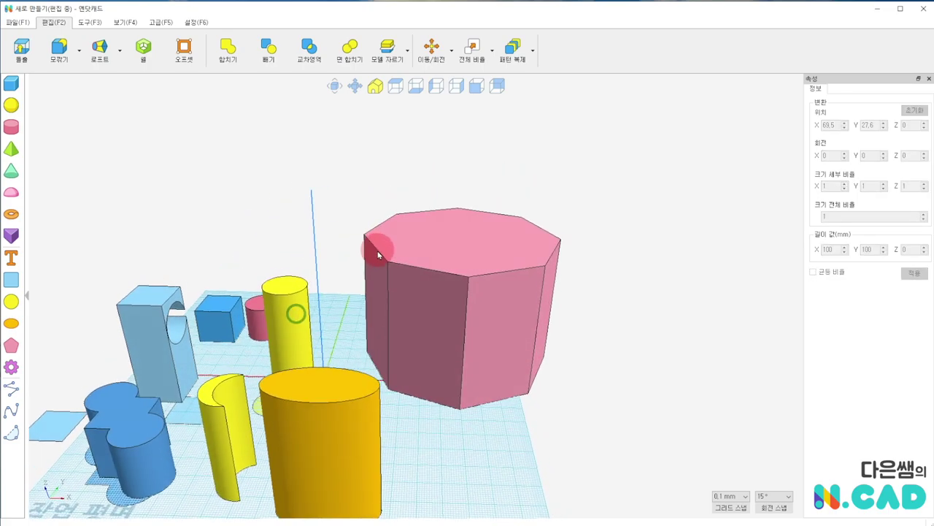
# Place flat circles on the prism's left and right side faces
pyautogui.click(32, 135)
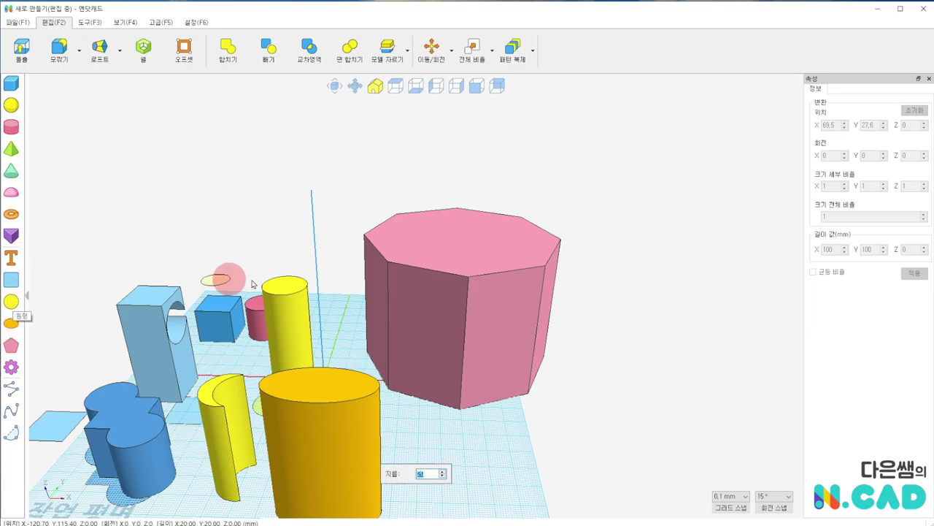
pyautogui.click(423, 314)
pyautogui.click(11, 301)
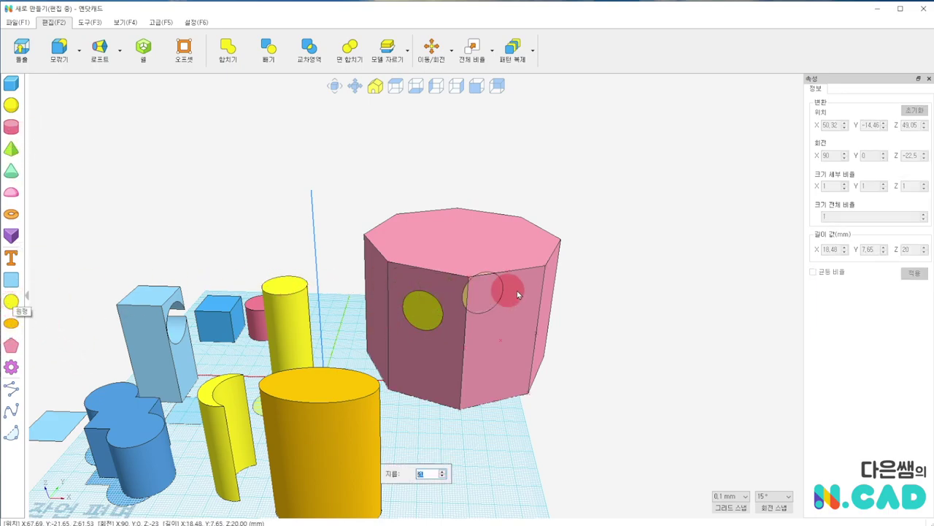
pyautogui.click(506, 315)
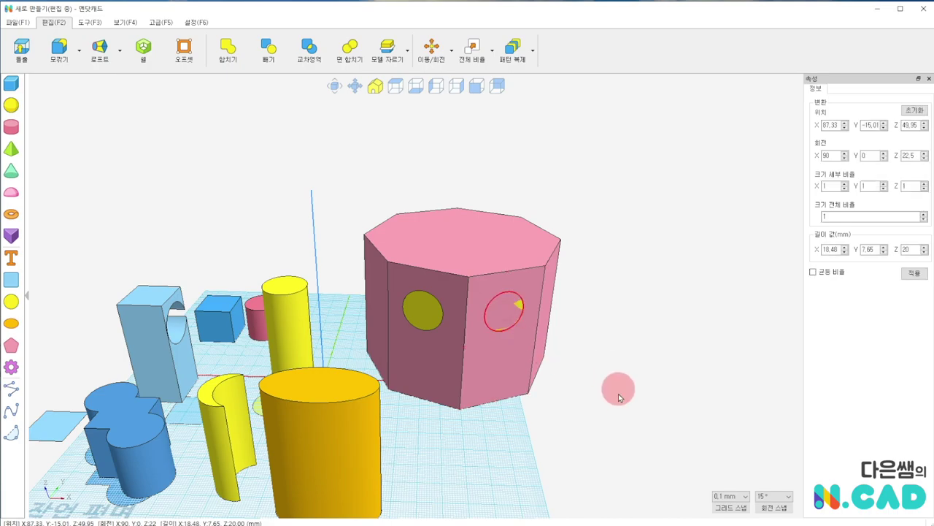
pyautogui.moveTo(618, 397)
pyautogui.mouseDown(button='right')
pyautogui.moveTo(615, 348)
pyautogui.moveTo(617, 390)
pyautogui.mouseUp(button='right')
pyautogui.click(557, 268)
pyautogui.moveTo(556, 269); pyautogui.dragTo(476, 193, button='right')
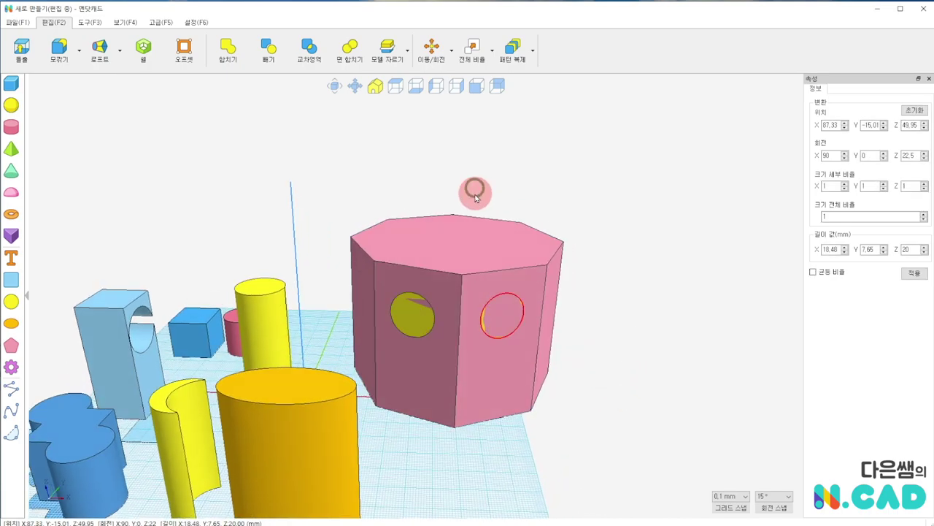
# Cut the left-face circle -25 mm into the octagonal prism in 빼기 mode as a round hole
pyautogui.click(21, 51)
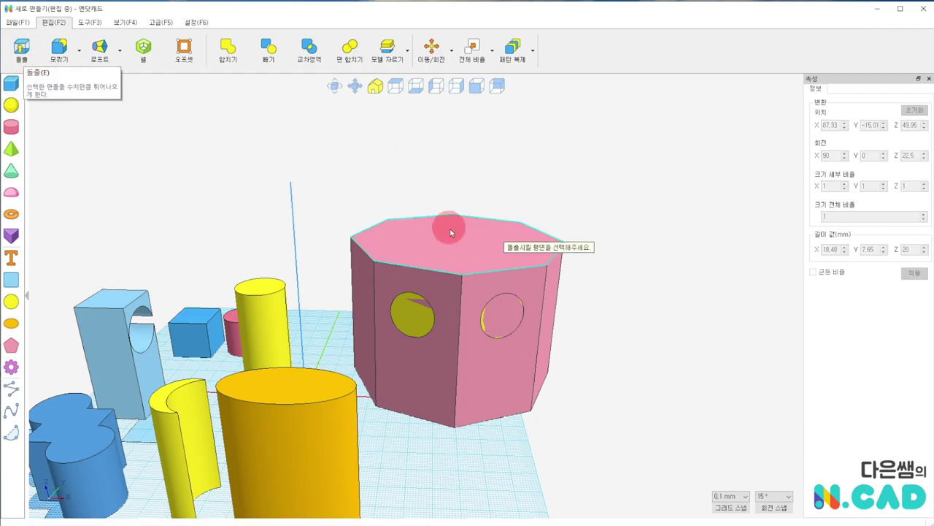
pyautogui.click(415, 321)
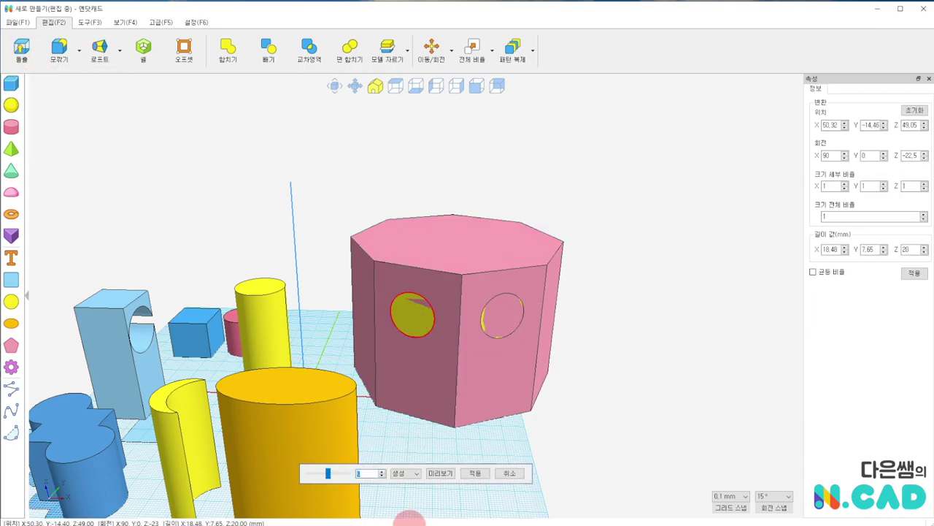
pyautogui.click(328, 474)
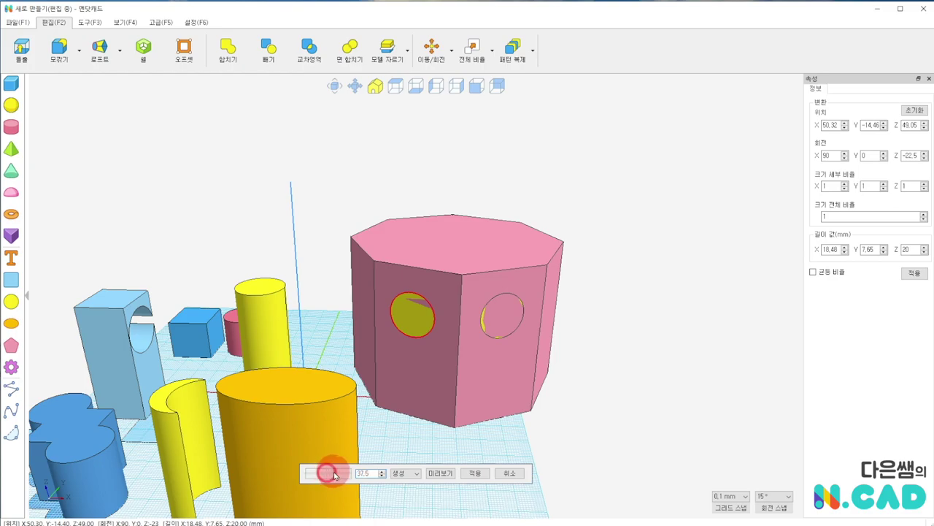
pyautogui.click(363, 474)
pyautogui.click(401, 341)
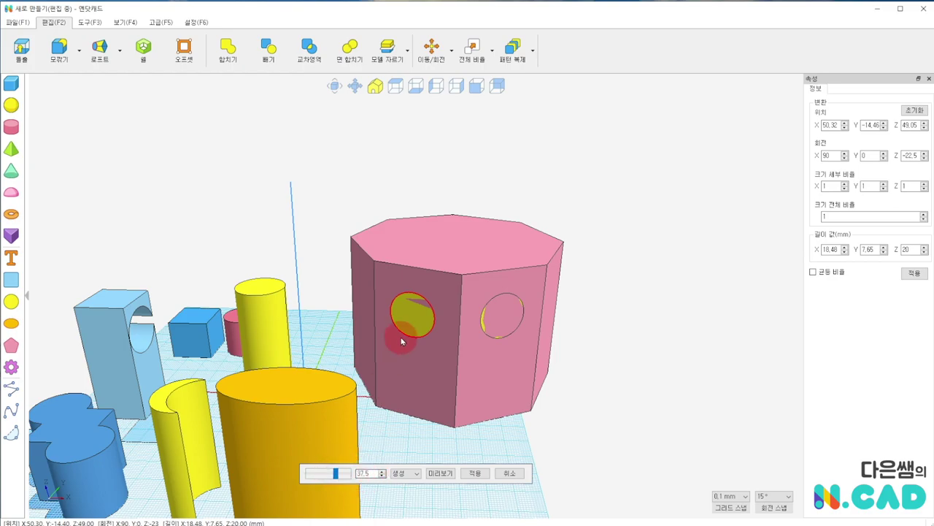
pyautogui.click(440, 474)
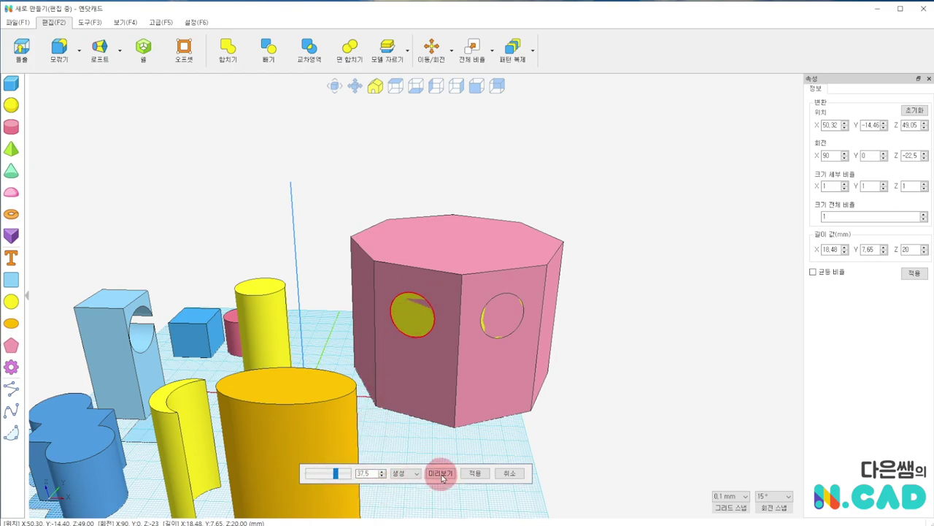
pyautogui.moveTo(470, 388); pyautogui.dragTo(382, 407, button='right')
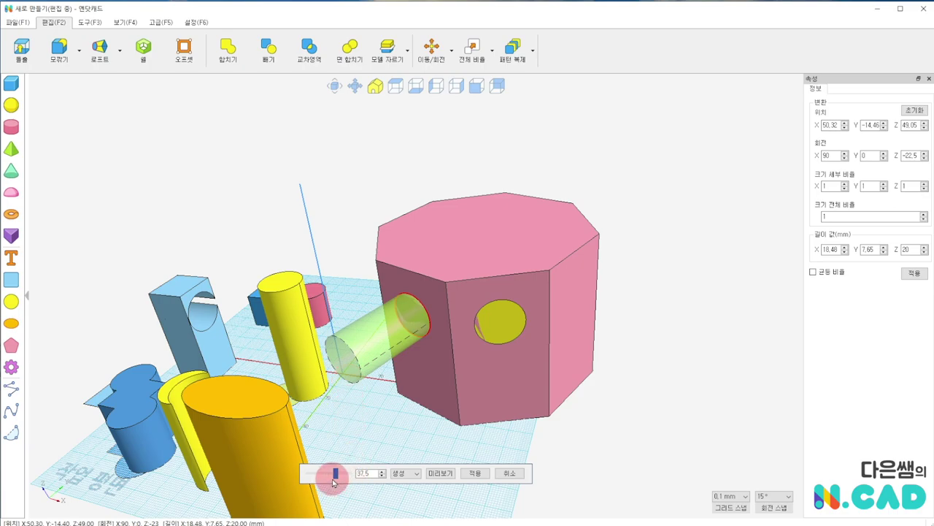
pyautogui.click(442, 473)
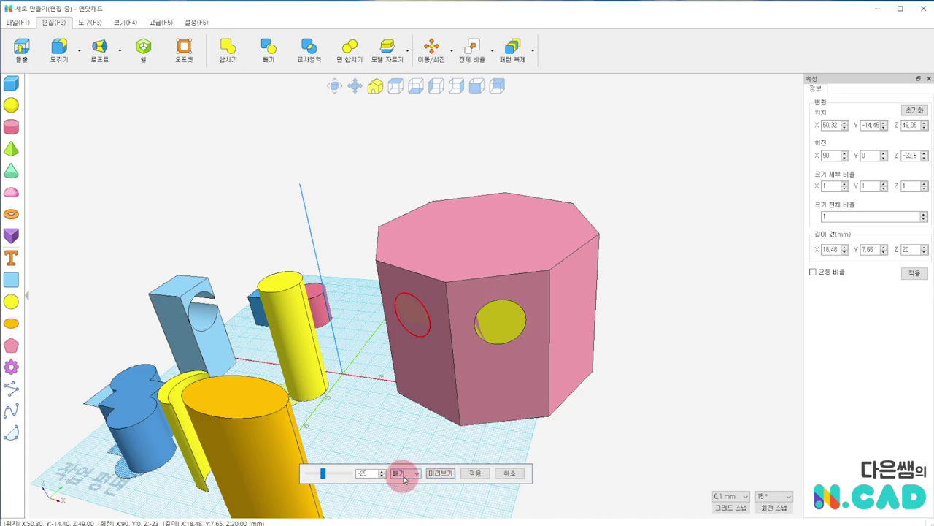
pyautogui.moveTo(392, 416); pyautogui.dragTo(475, 463, button='right')
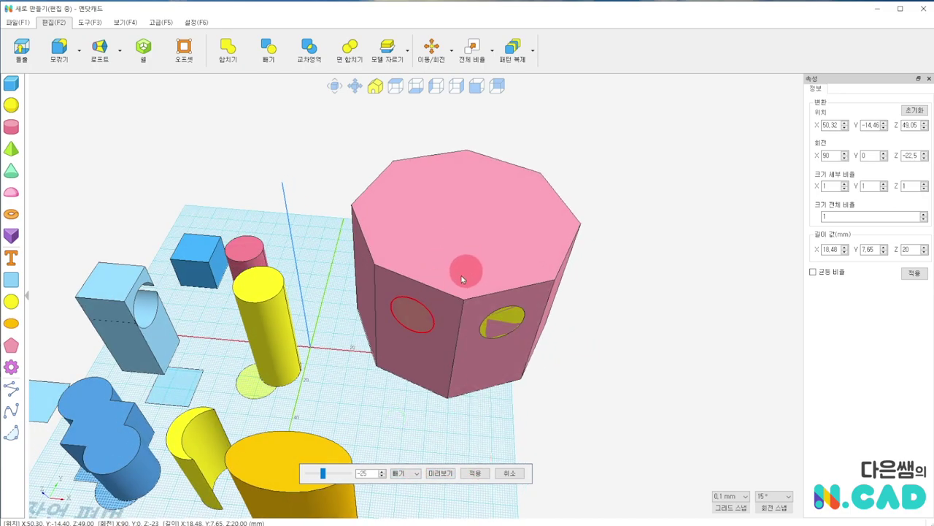
pyautogui.moveTo(440, 313)
pyautogui.mouseDown(button='right')
pyautogui.moveTo(417, 350)
pyautogui.moveTo(400, 306)
pyautogui.mouseUp(button='right')
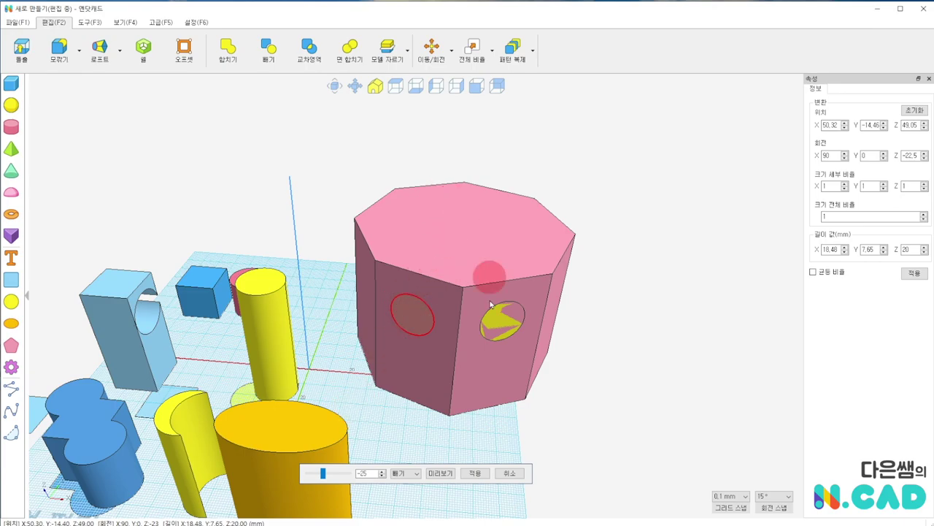
pyautogui.click(475, 473)
pyautogui.moveTo(475, 476)
pyautogui.mouseDown(button='right')
pyautogui.moveTo(476, 409)
pyautogui.moveTo(532, 440)
pyautogui.moveTo(414, 471)
pyautogui.moveTo(439, 310)
pyautogui.moveTo(457, 352)
pyautogui.moveTo(538, 382)
pyautogui.moveTo(392, 412)
pyautogui.moveTo(506, 335)
pyautogui.mouseUp(button='right')
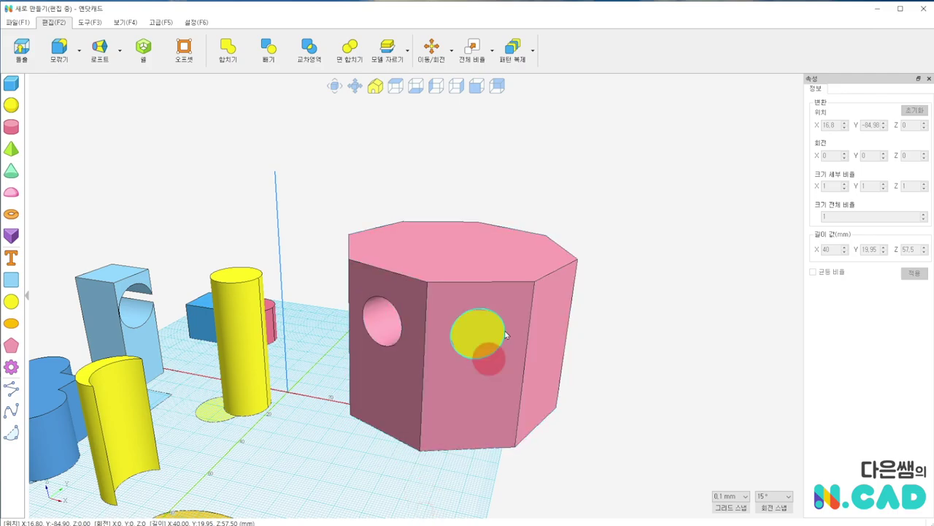
# Extrude the right-face circle 35 into a solid cylinder, then nudge it back flush
pyautogui.click(480, 330)
pyautogui.click(19, 57)
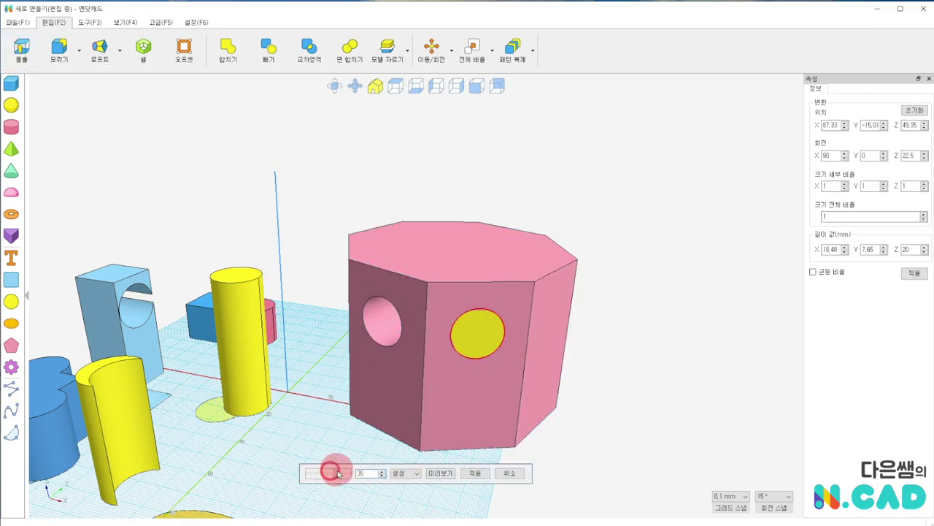
pyautogui.click(447, 479)
pyautogui.click(483, 473)
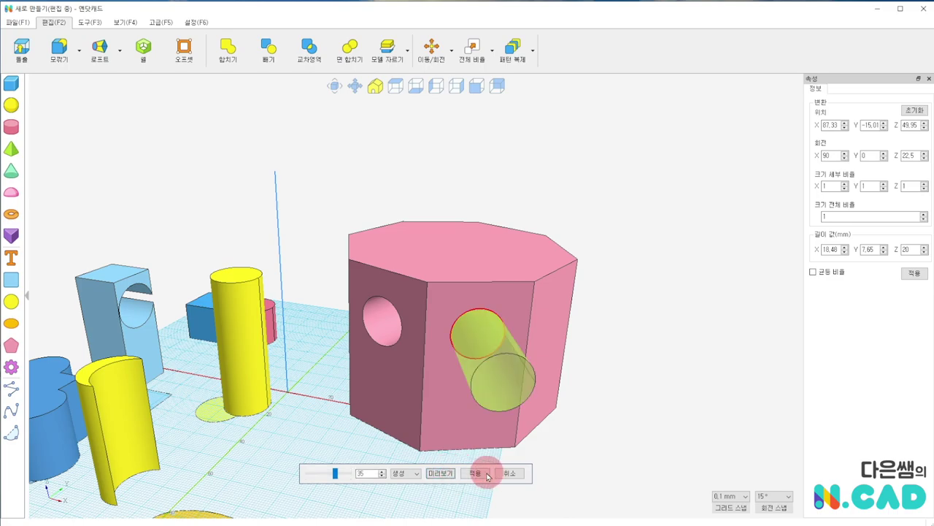
pyautogui.moveTo(486, 472)
pyautogui.mouseDown(button='right')
pyautogui.moveTo(461, 394)
pyautogui.moveTo(634, 338)
pyautogui.moveTo(444, 358)
pyautogui.mouseUp(button='right')
pyautogui.click(507, 354)
pyautogui.moveTo(510, 369); pyautogui.dragTo(458, 316)
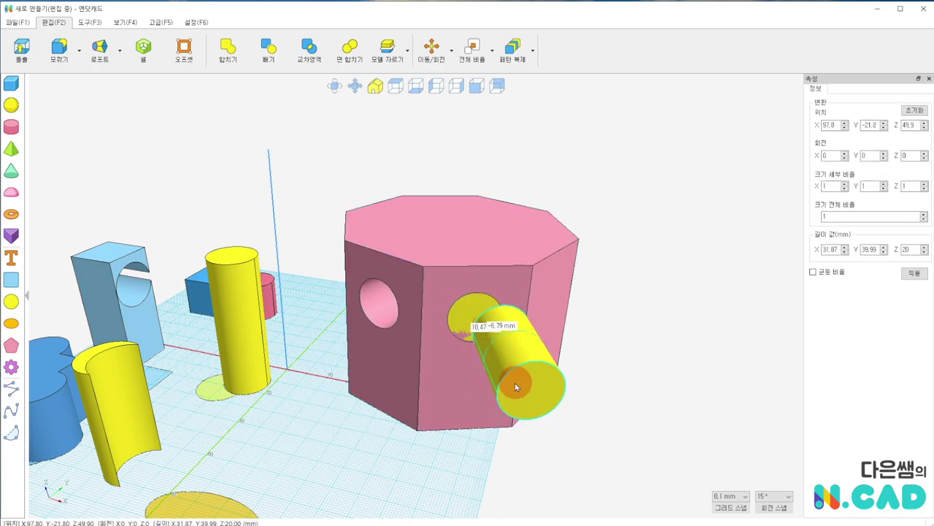
pyautogui.moveTo(516, 387); pyautogui.dragTo(476, 327)
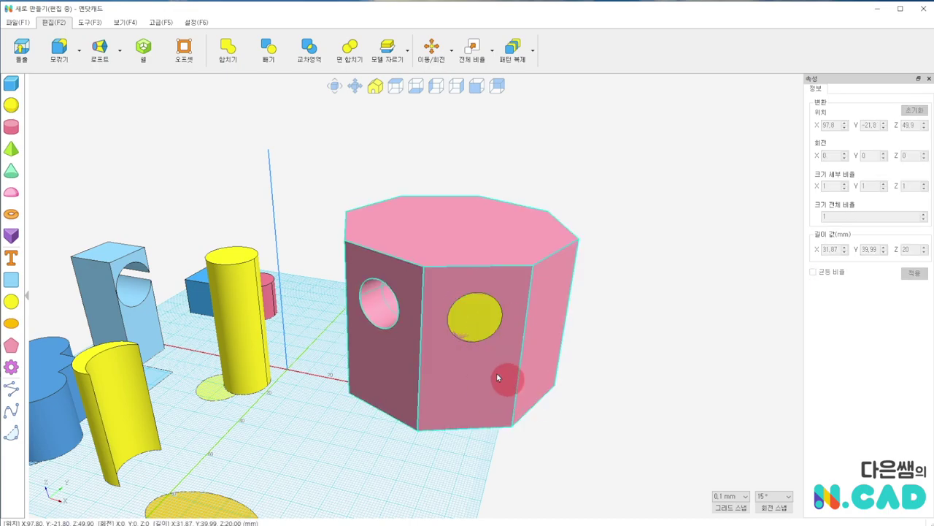
# Extrude the circle face -30 mm into the prism in 생성 mode
pyautogui.click(49, 58)
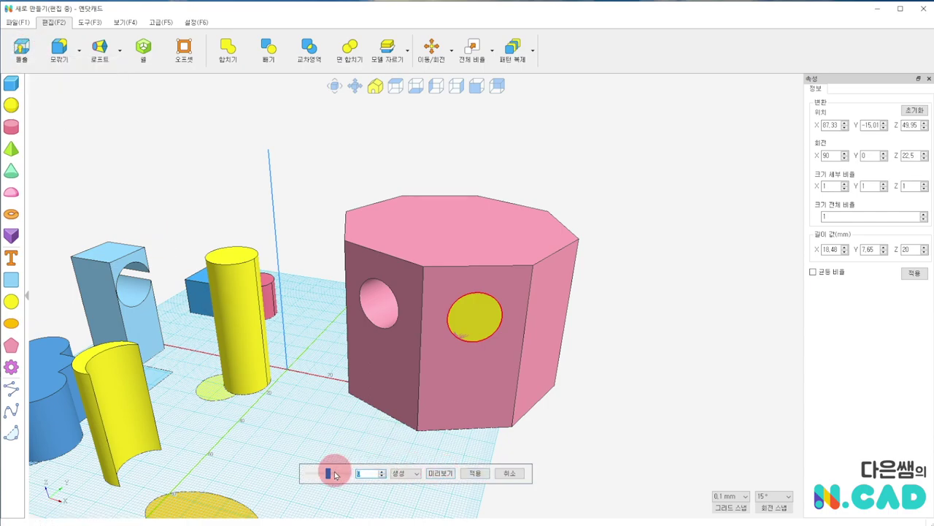
pyautogui.click(440, 473)
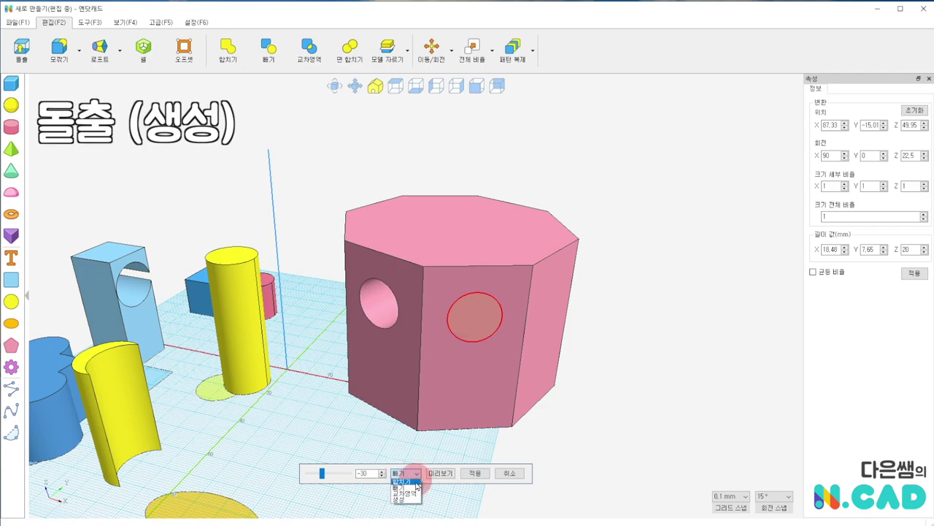
pyautogui.click(413, 500)
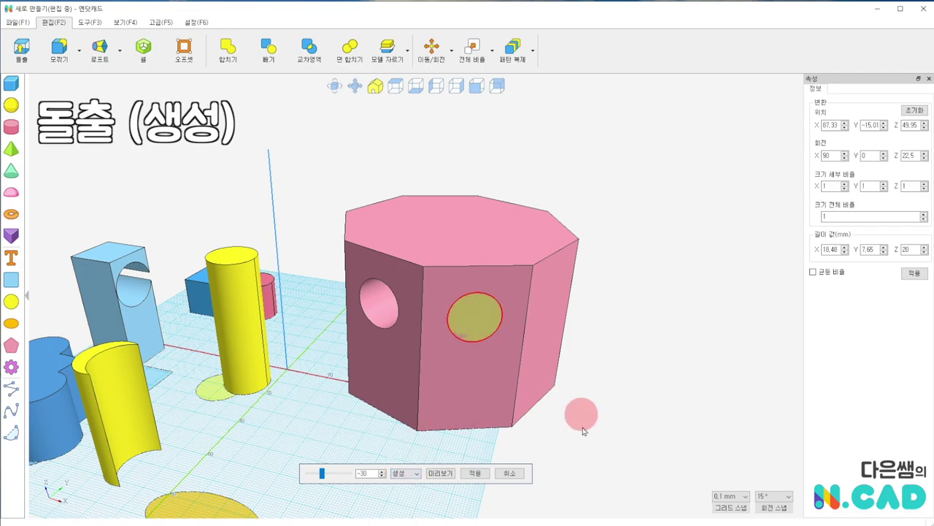
pyautogui.click(477, 473)
pyautogui.moveTo(403, 455)
pyautogui.mouseDown(button='right')
pyautogui.moveTo(407, 501)
pyautogui.moveTo(343, 511)
pyautogui.mouseUp(button='right')
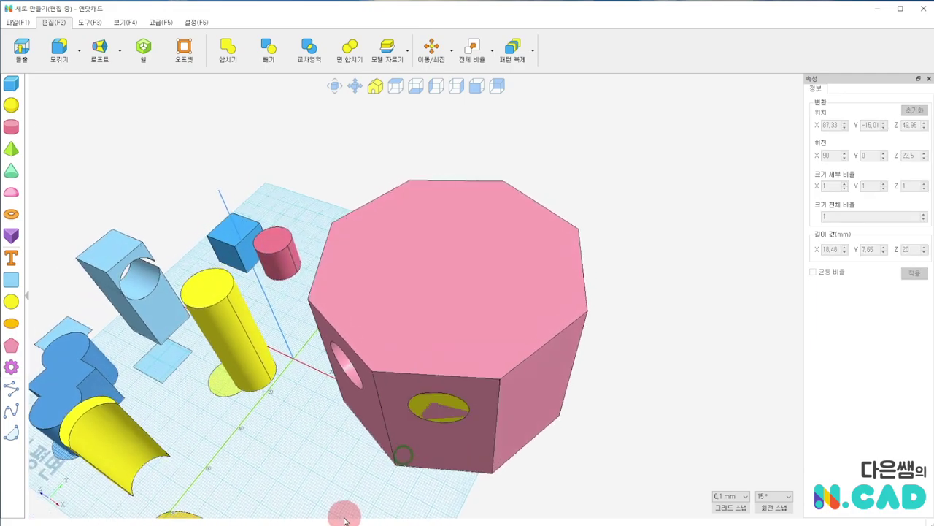
pyautogui.moveTo(308, 455)
pyautogui.mouseDown(button='right')
pyautogui.moveTo(307, 386)
pyautogui.moveTo(335, 374)
pyautogui.moveTo(338, 434)
pyautogui.mouseUp(button='right')
# Move the octagonal prism to a new spot on the grid
pyautogui.click(473, 404)
pyautogui.moveTo(483, 408)
pyautogui.mouseDown()
pyautogui.moveTo(482, 354)
pyautogui.moveTo(477, 387)
pyautogui.mouseUp()
pyautogui.moveTo(477, 387); pyautogui.dragTo(438, 385, button='right')
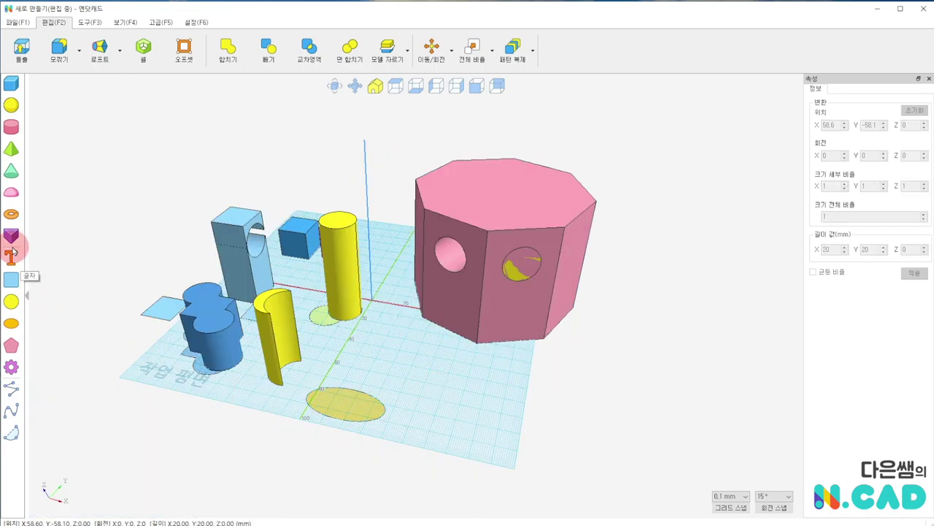
# Place a flat square near the front and a flat circle on the grid
pyautogui.click(11, 279)
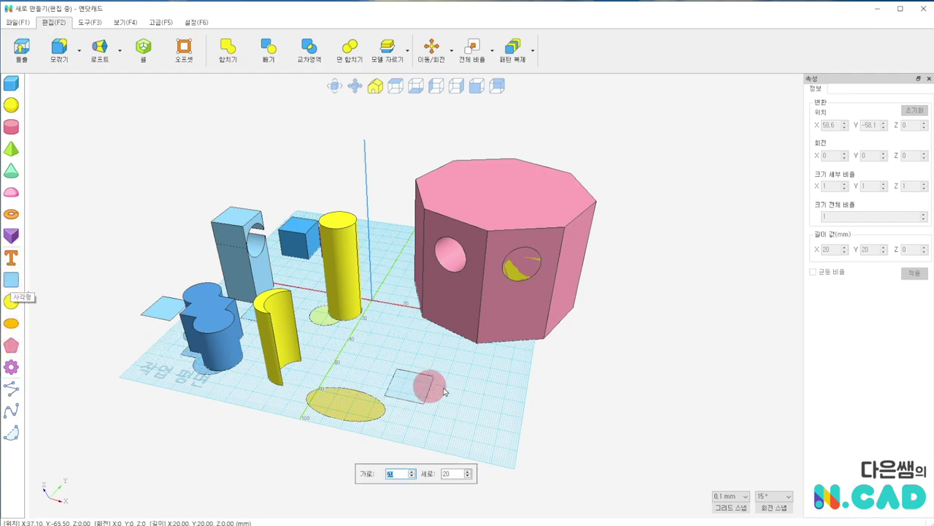
pyautogui.click(491, 385)
pyautogui.click(11, 302)
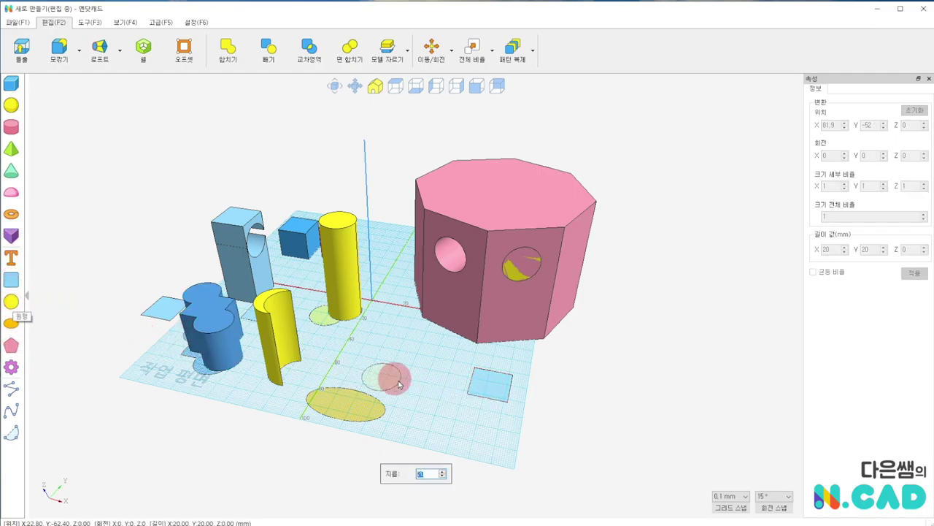
pyautogui.click(405, 374)
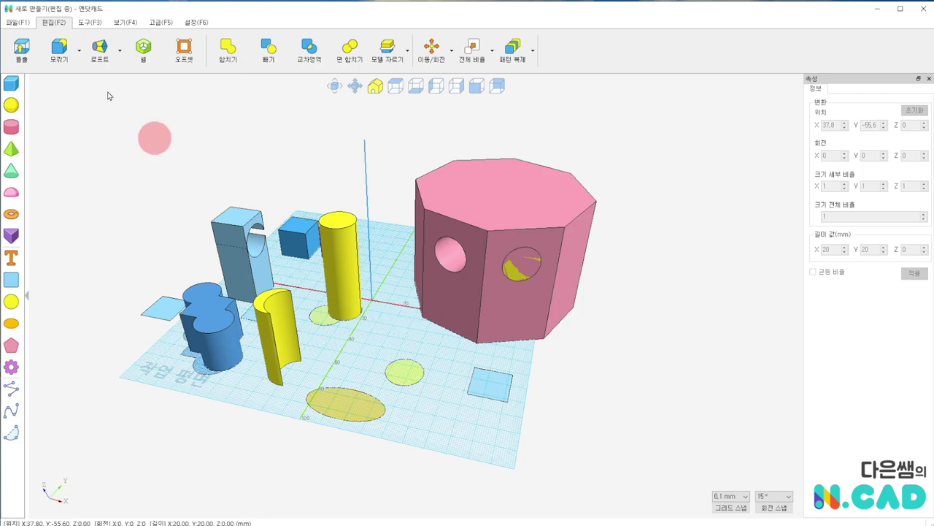
# Extrude the flat yellow ellipse into a 52.5 mm tall solid
pyautogui.click(24, 58)
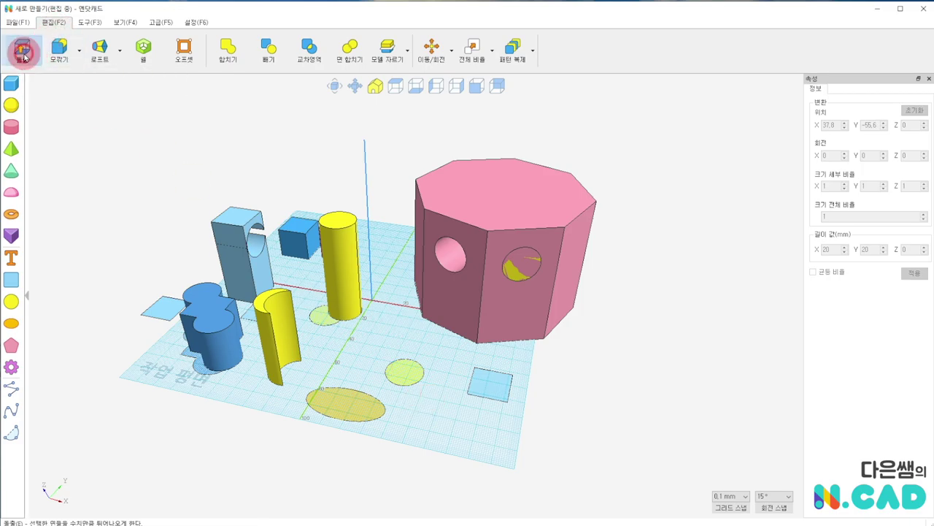
pyautogui.click(346, 407)
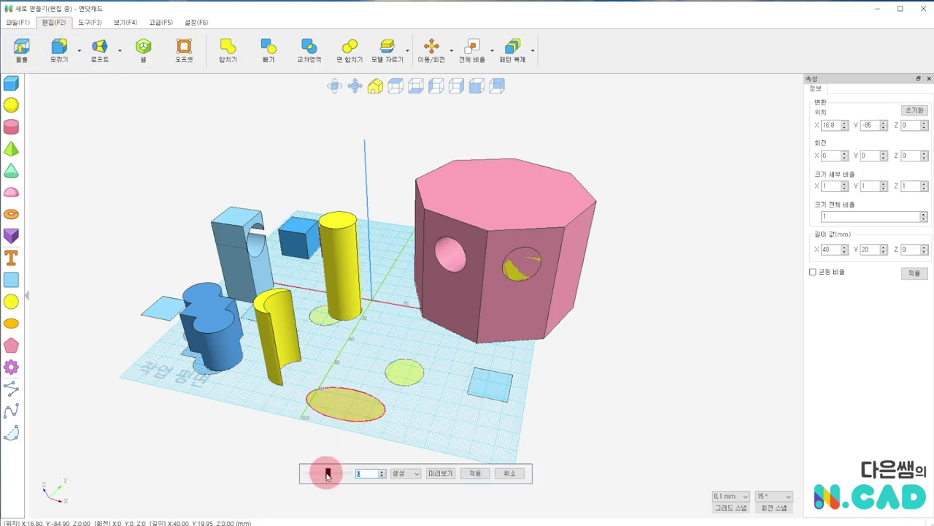
pyautogui.click(452, 480)
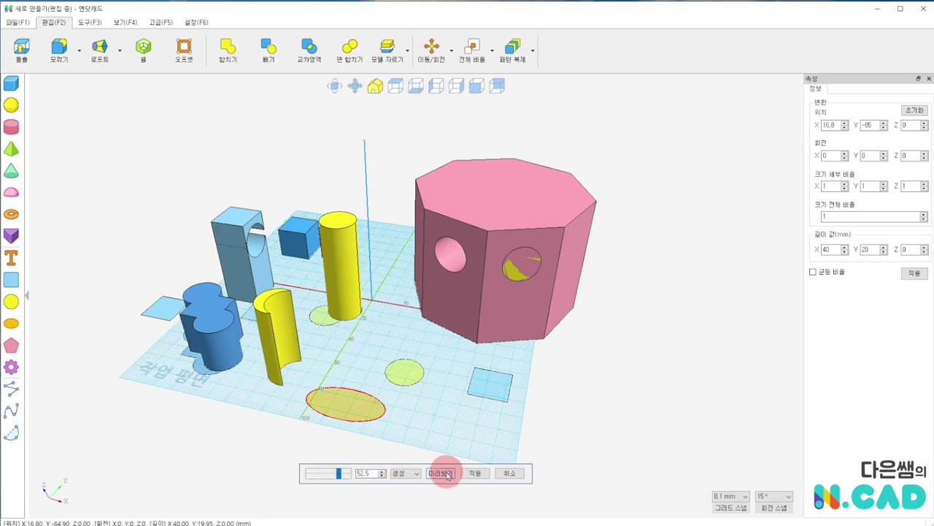
pyautogui.click(447, 474)
pyautogui.click(474, 475)
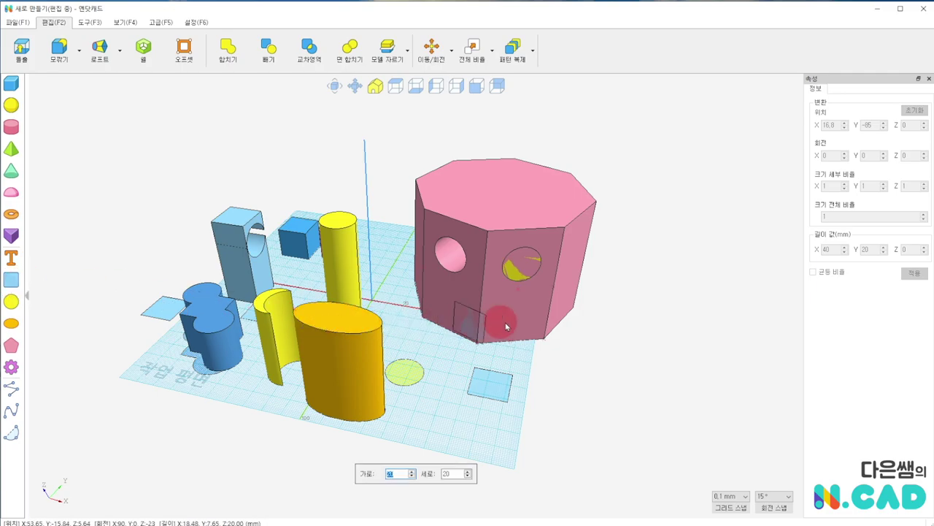
# Place a 20 mm square on the prism's front face and extrude it -65 in 빼기 mode to cut the hole
pyautogui.click(513, 313)
pyautogui.click(25, 52)
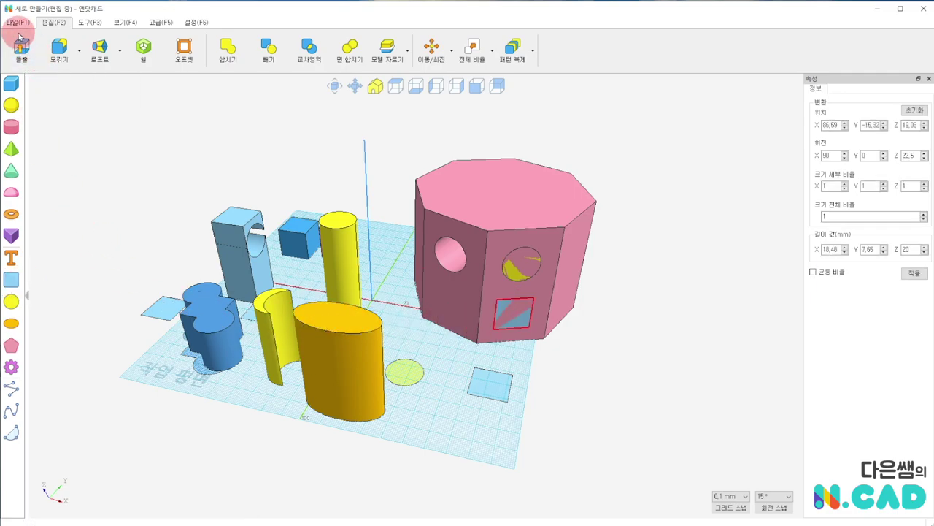
pyautogui.click(441, 473)
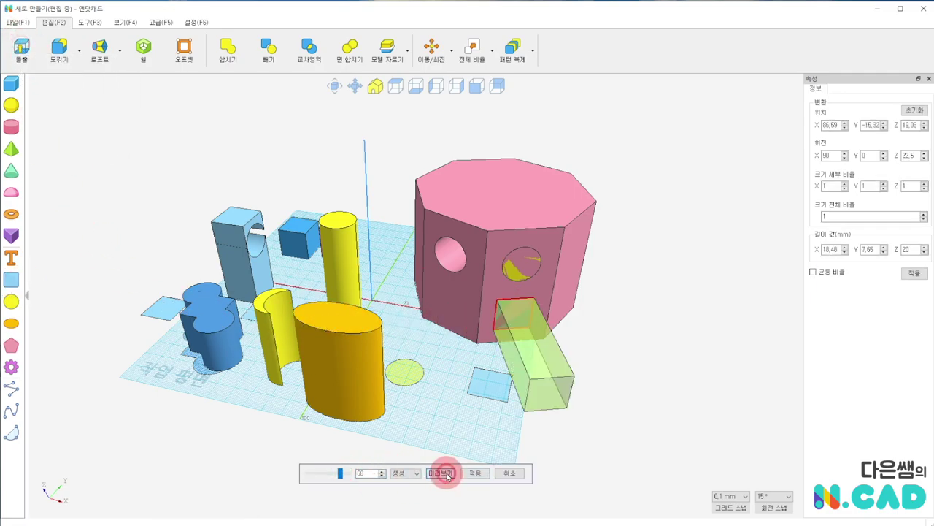
pyautogui.moveTo(326, 476); pyautogui.dragTo(315, 473)
pyautogui.click(443, 473)
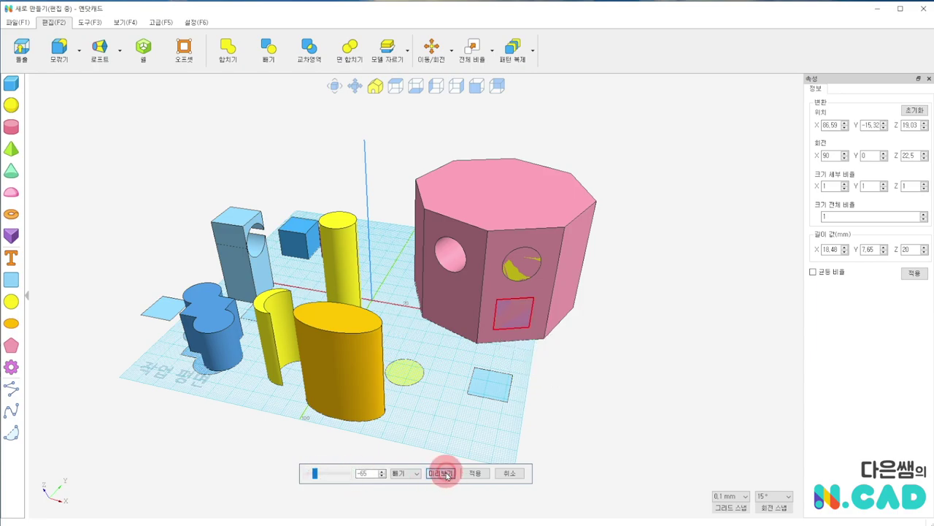
pyautogui.click(479, 473)
pyautogui.moveTo(594, 460); pyautogui.dragTo(537, 400)
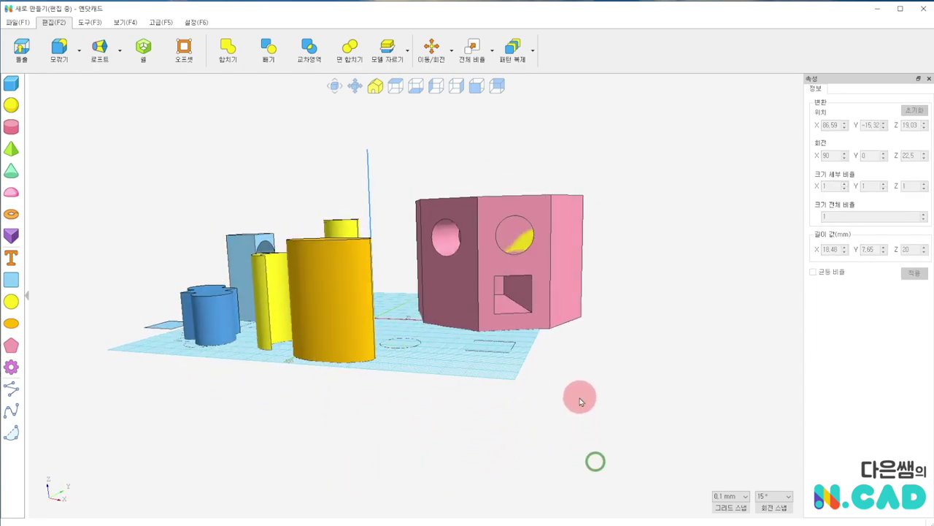